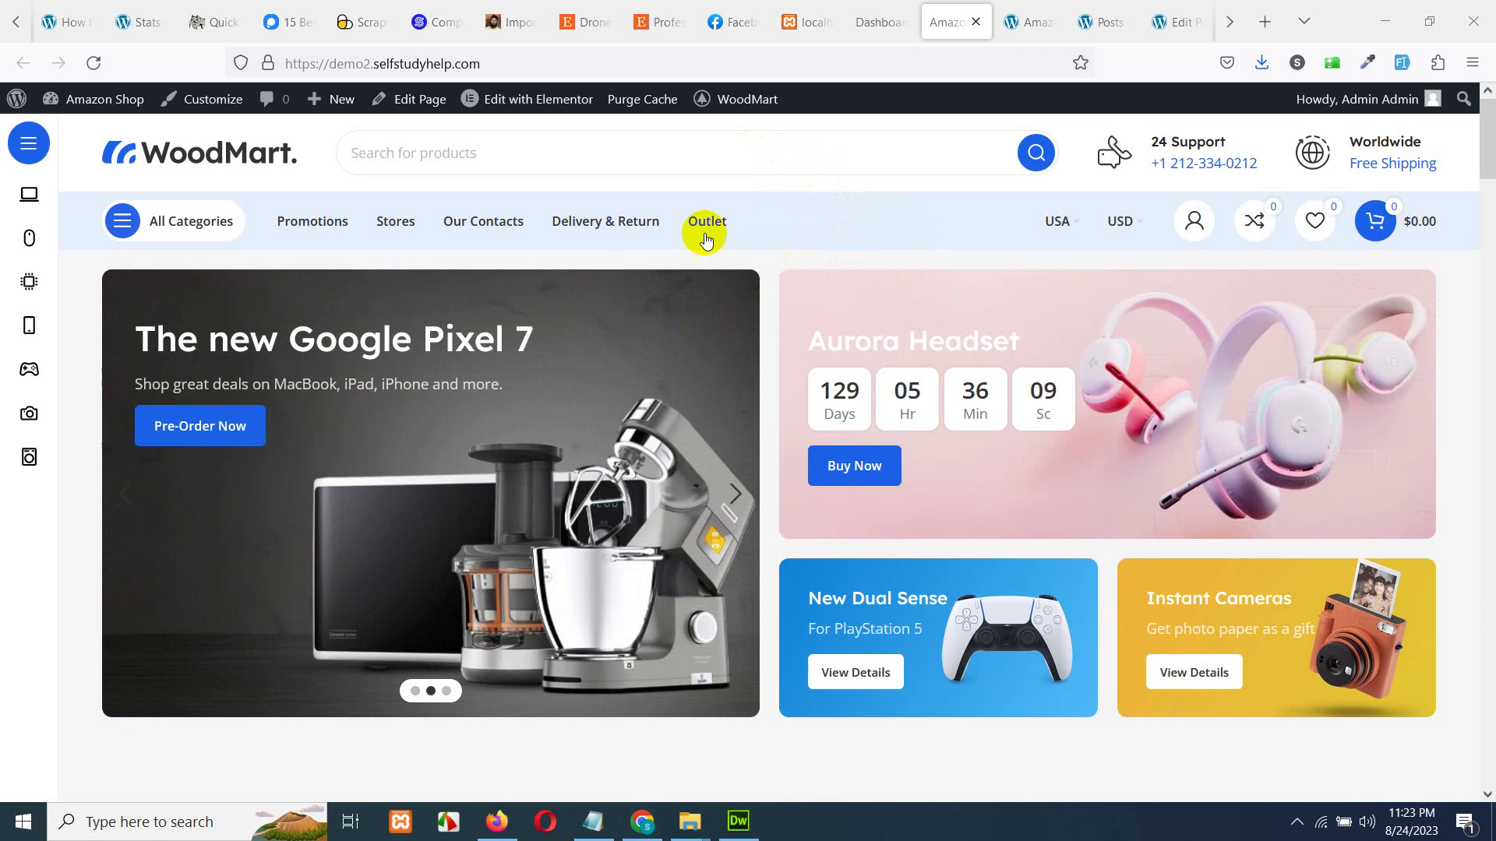
{"action": "scroll", "coordinate": [814, 374], "scroll_direction": "down", "scroll_amount": 5}
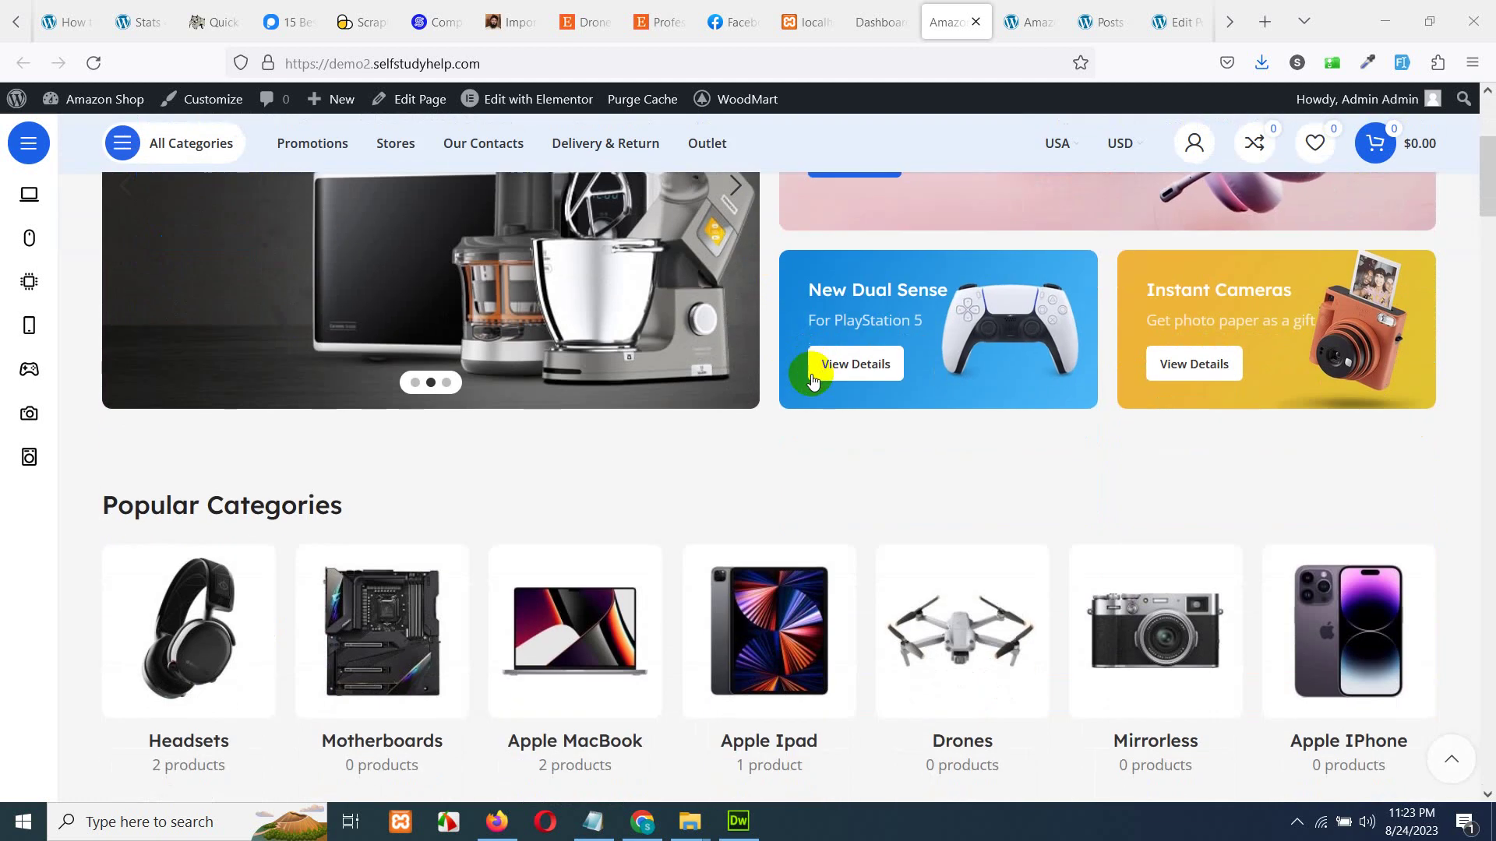
{"action": "scroll", "coordinate": [884, 417], "scroll_direction": "up", "scroll_amount": 5}
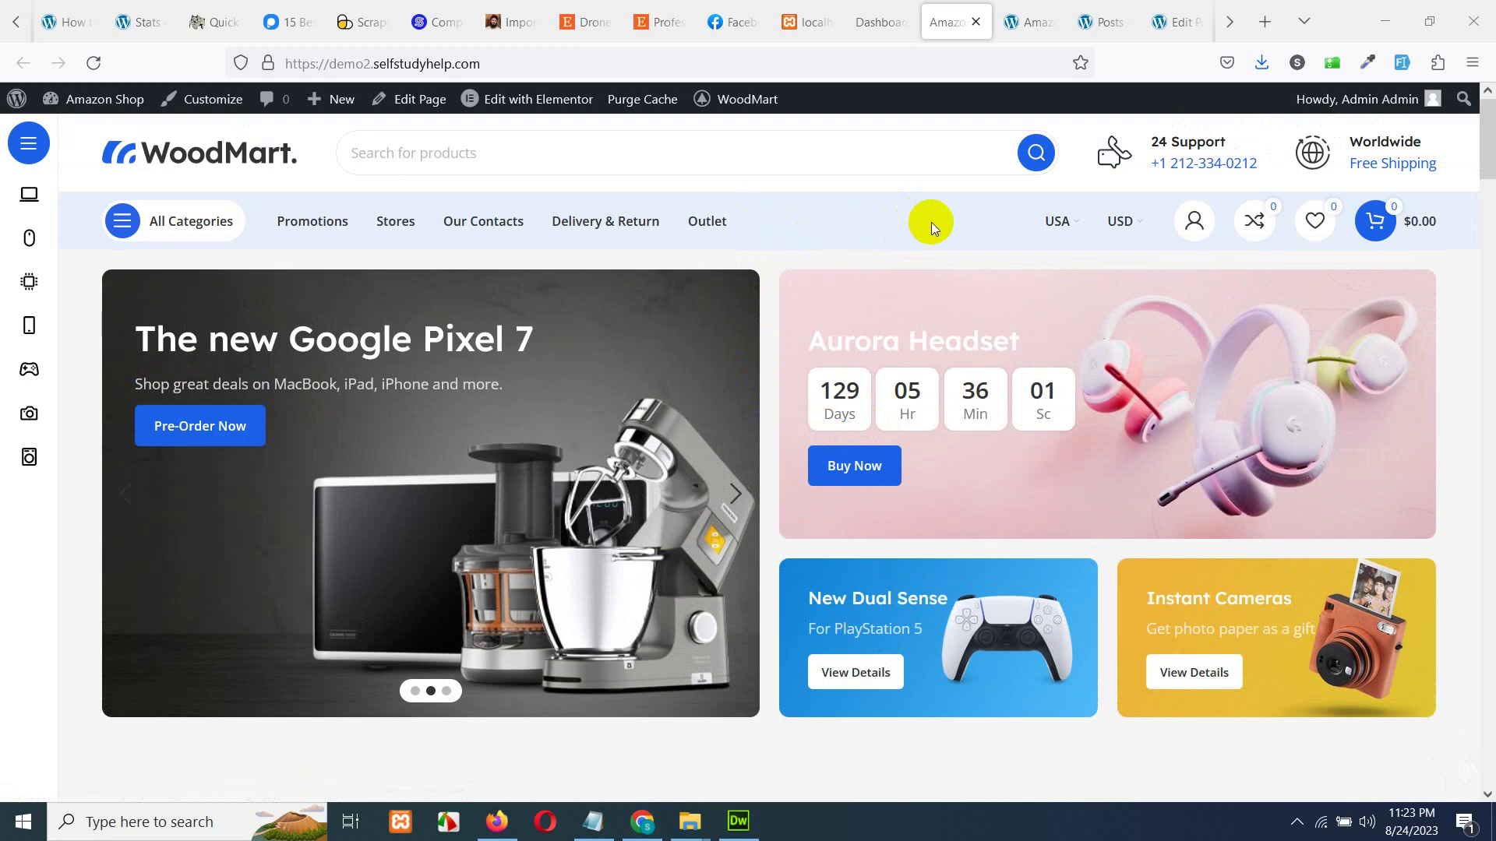
Switch from the WoodMart shop tab to the WordPress admin dashboard, glancing back at the storefront once.
{"action": "left_click", "coordinate": [880, 26]}
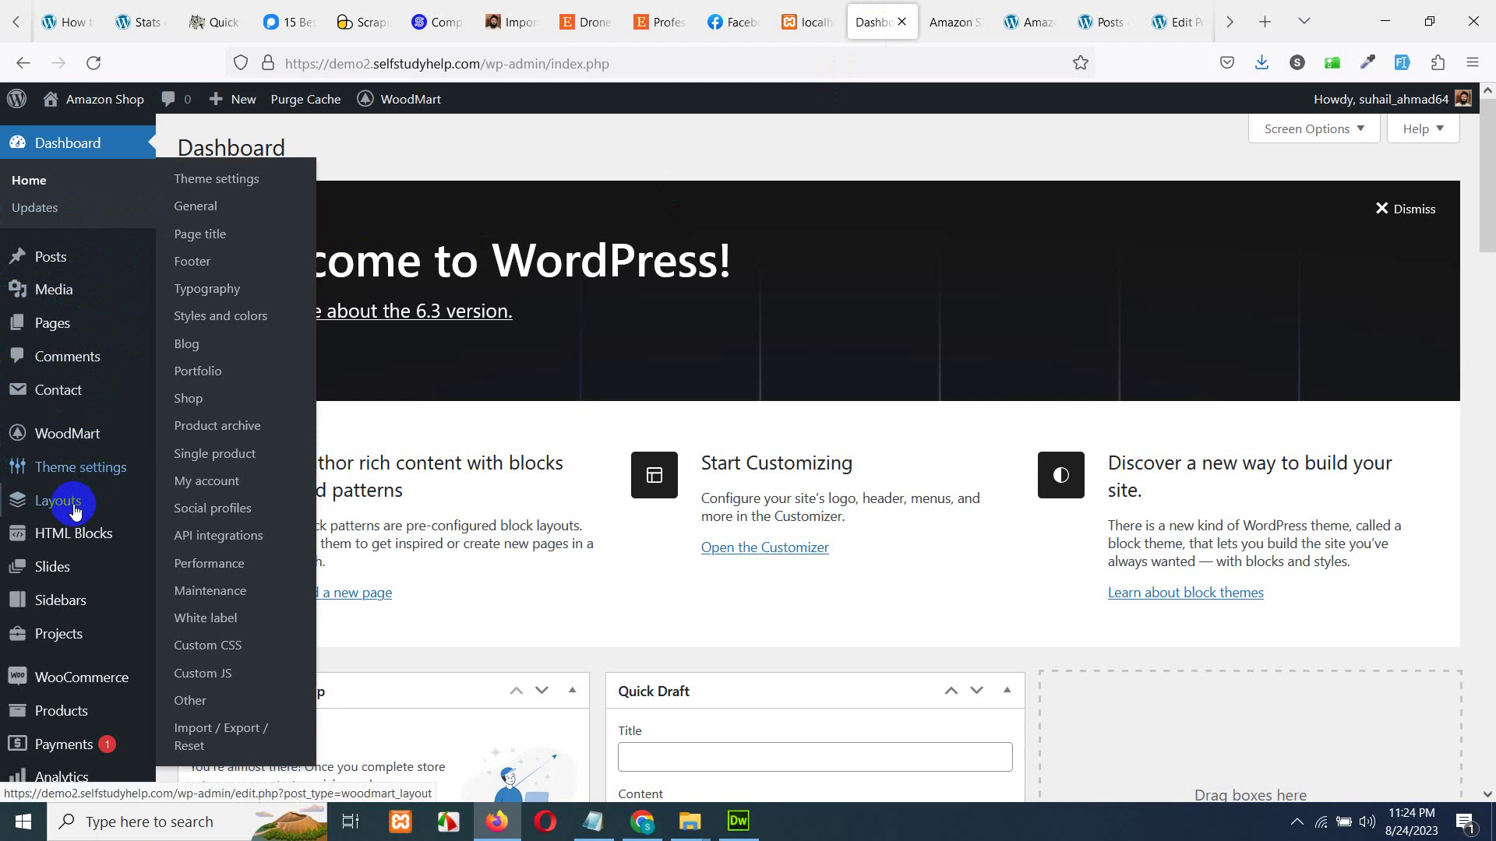
{"action": "scroll", "coordinate": [328, 489], "scroll_direction": "down", "scroll_amount": 3}
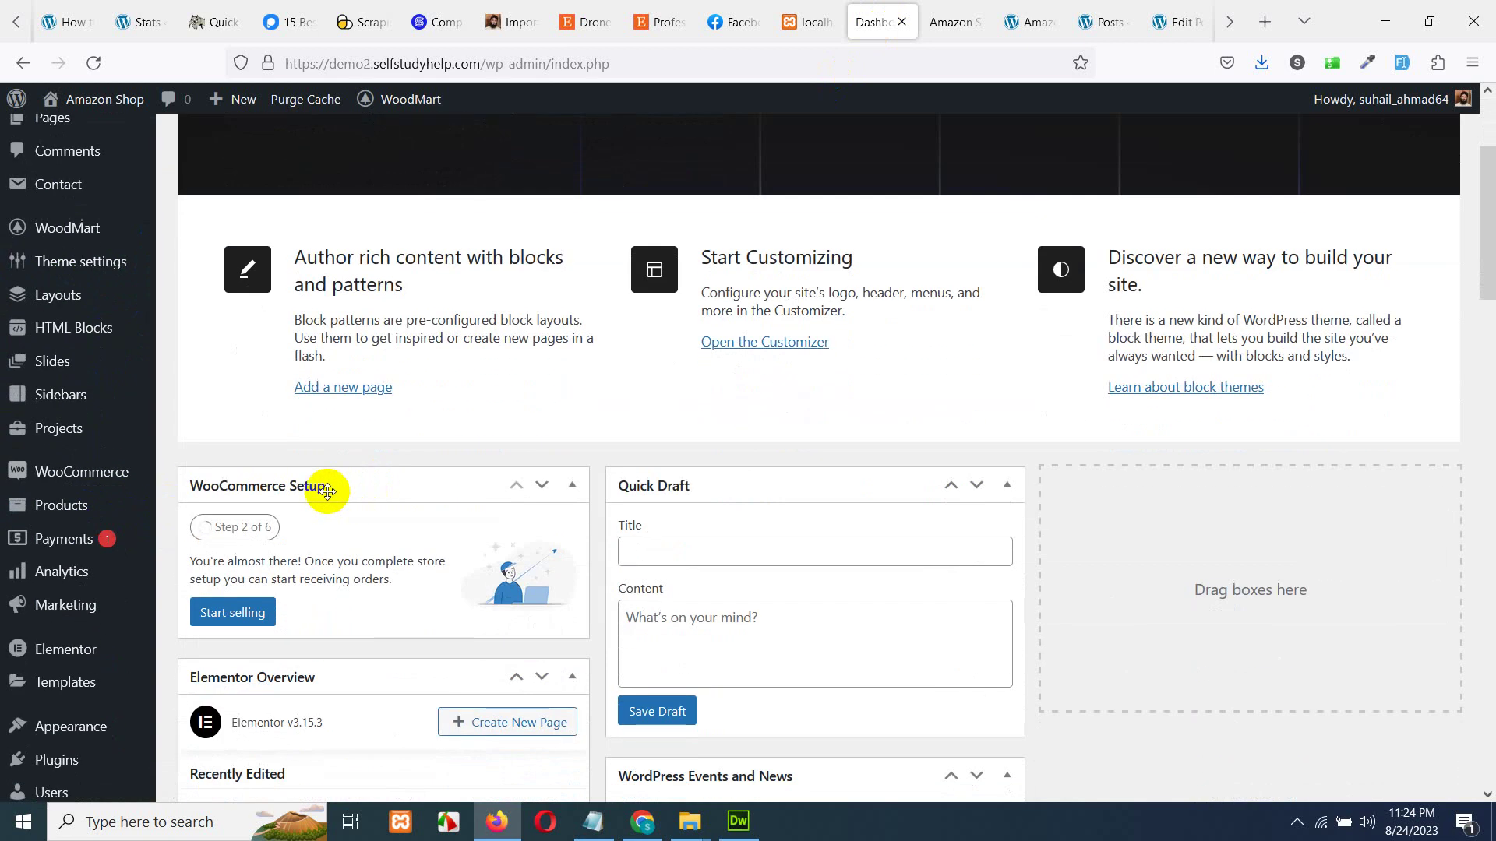
{"action": "scroll", "coordinate": [330, 492], "scroll_direction": "up", "scroll_amount": 3}
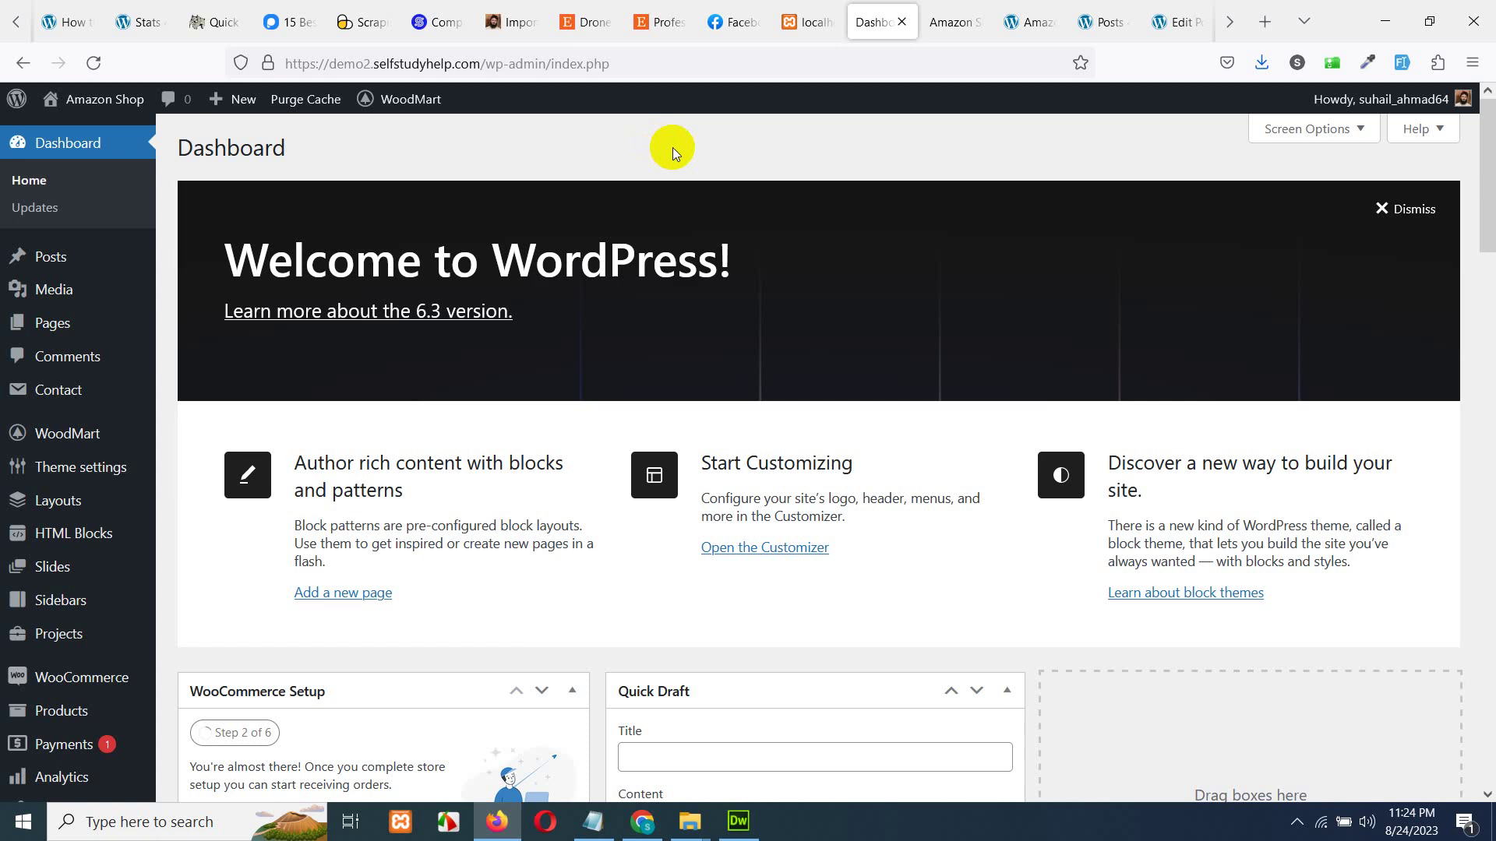
{"action": "left_click", "coordinate": [945, 21]}
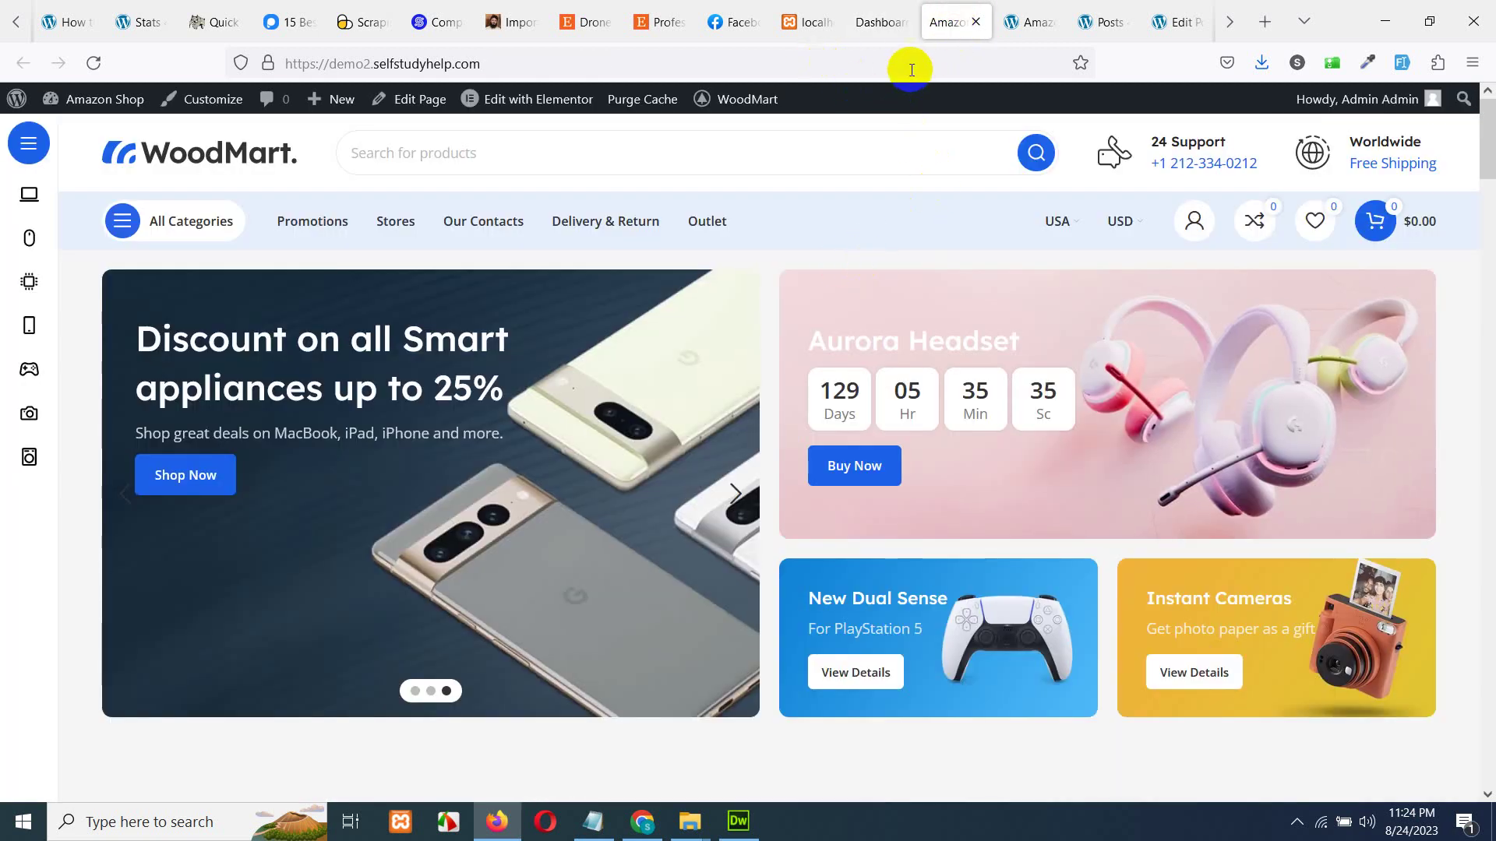
{"action": "left_click", "coordinate": [876, 24]}
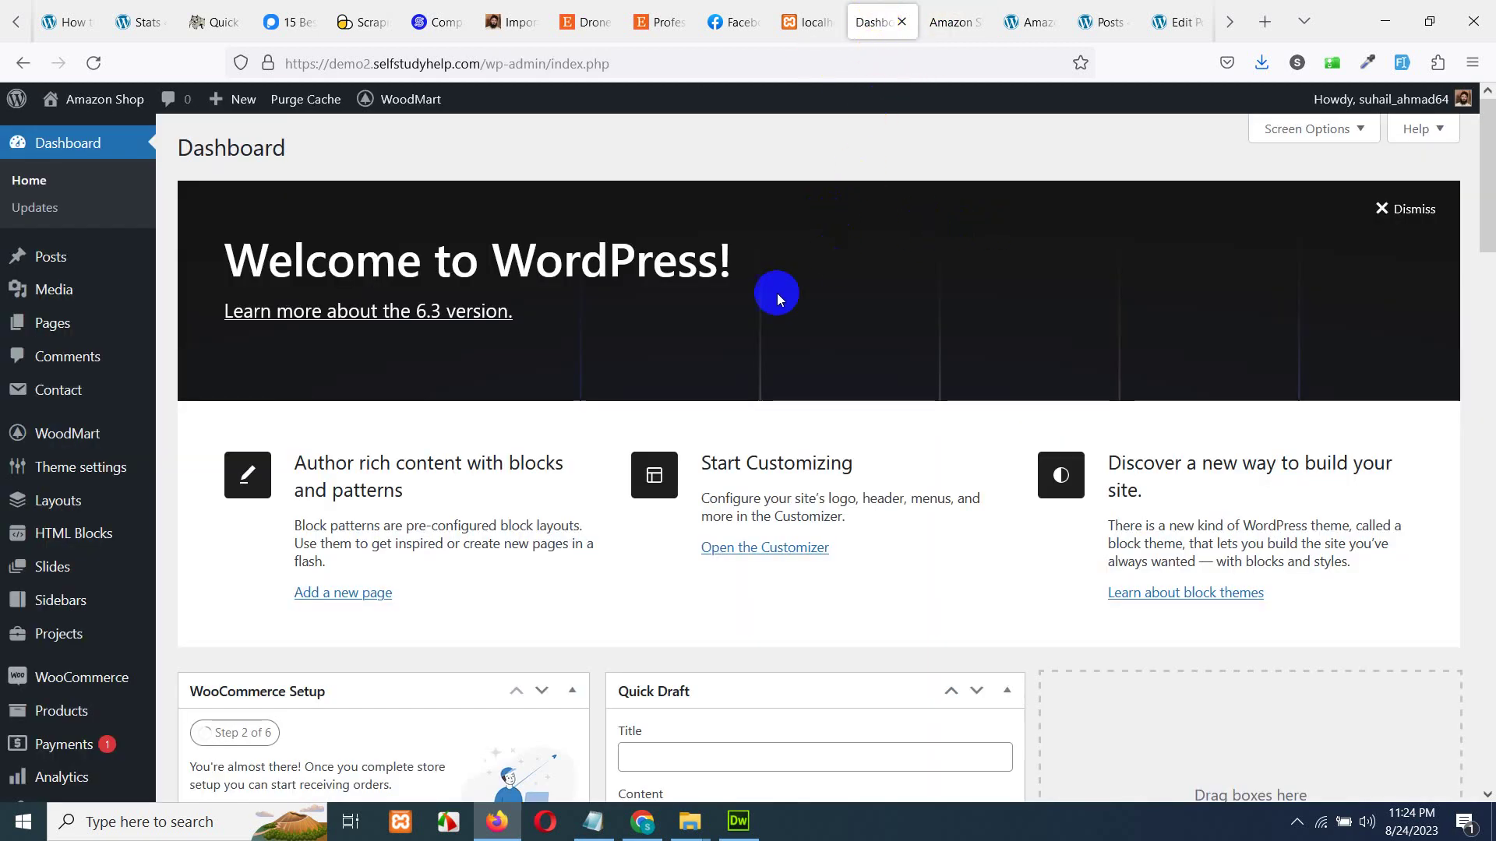
{"action": "scroll", "coordinate": [140, 527], "scroll_direction": "down", "scroll_amount": 3}
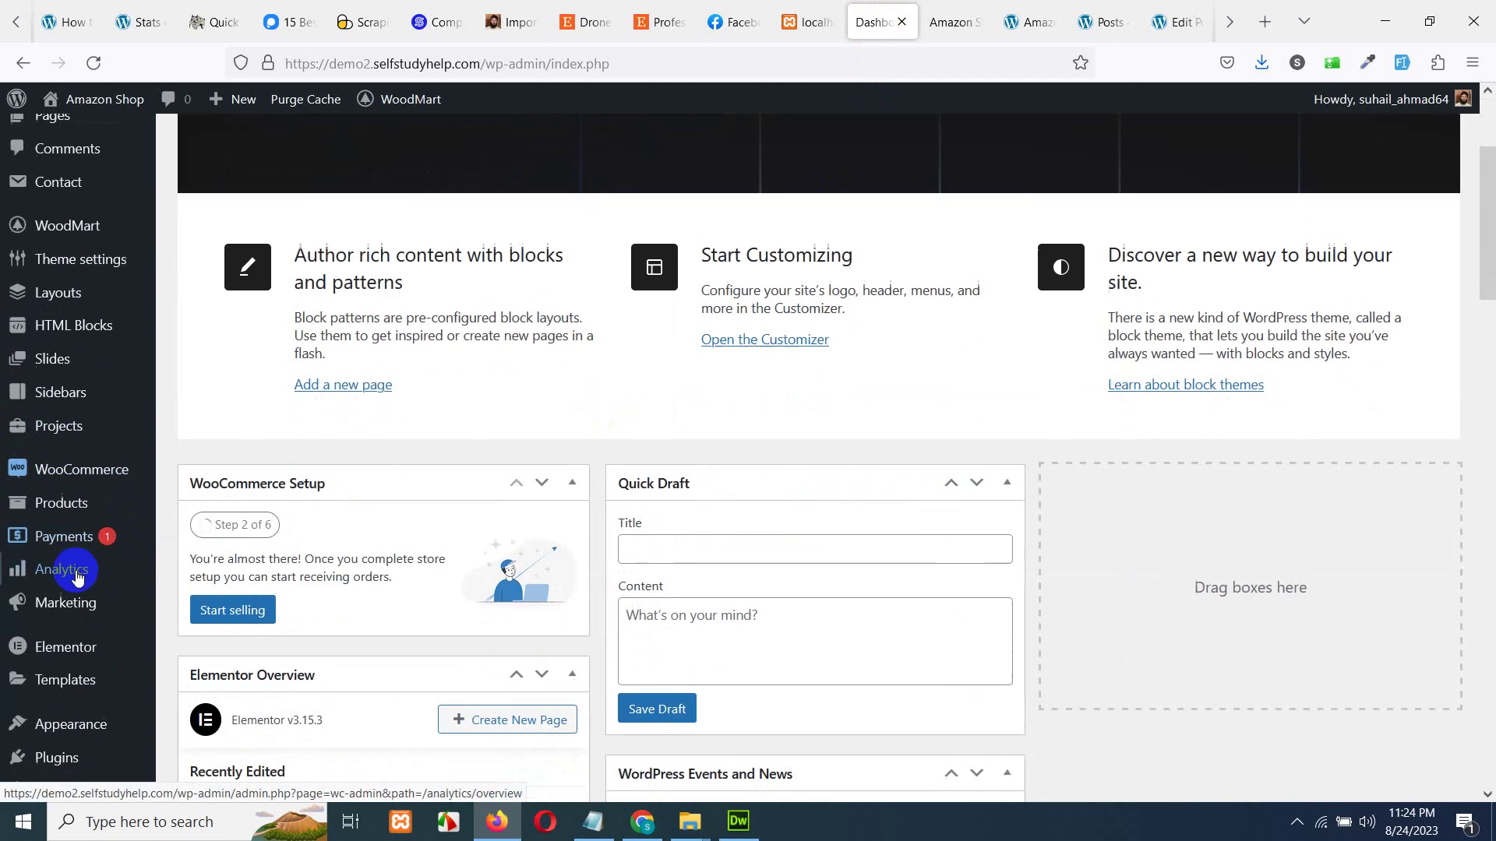
Find 'wp reset' under Add New Plugins, then install and activate WP Reset.
{"action": "mouse_move", "coordinate": [56, 757]}
{"action": "left_click", "coordinate": [206, 692]}
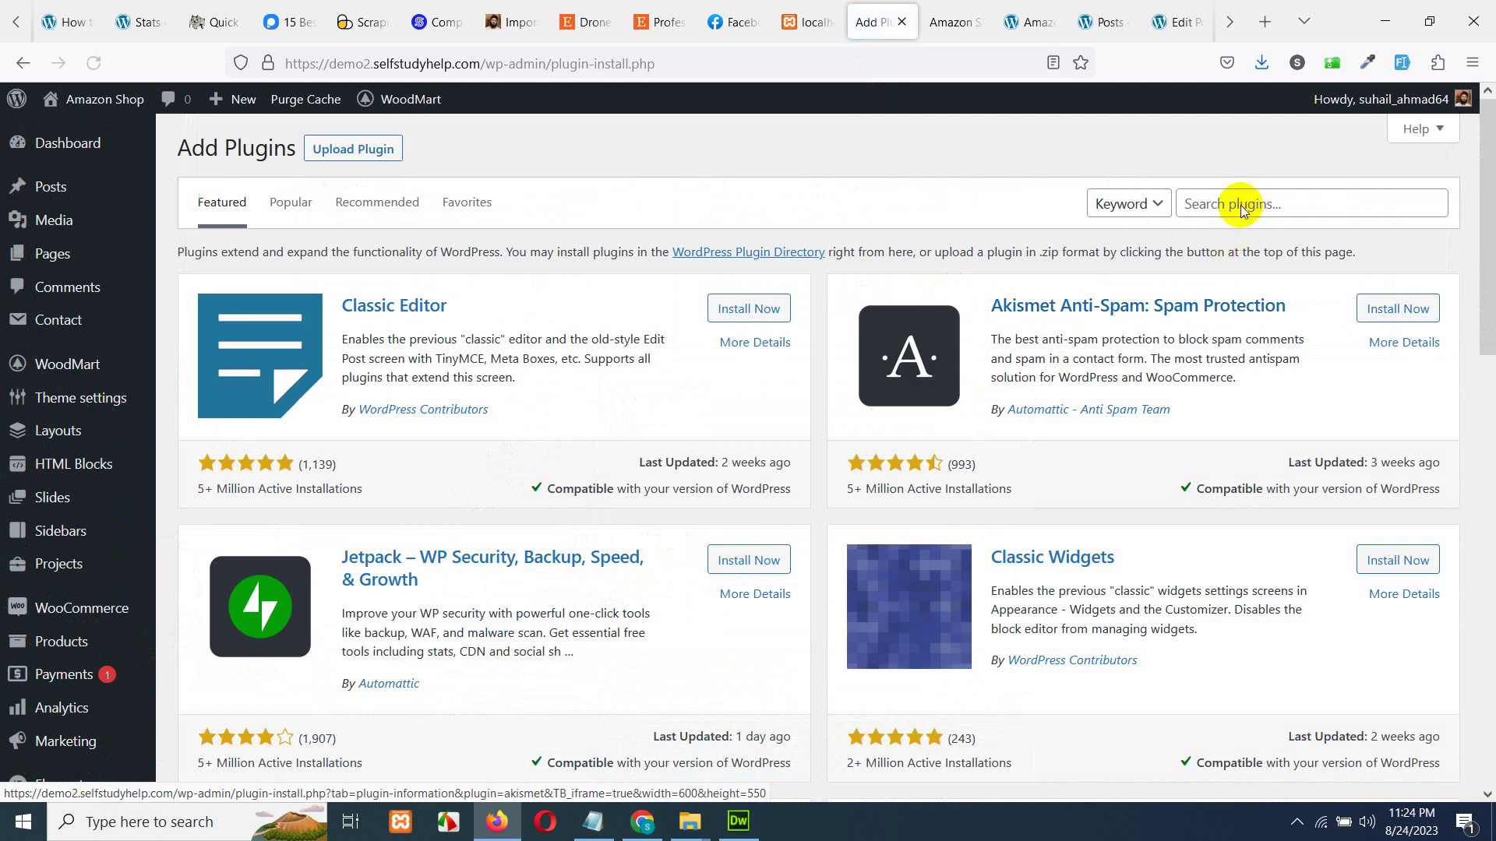
{"action": "left_click", "coordinate": [1268, 205]}
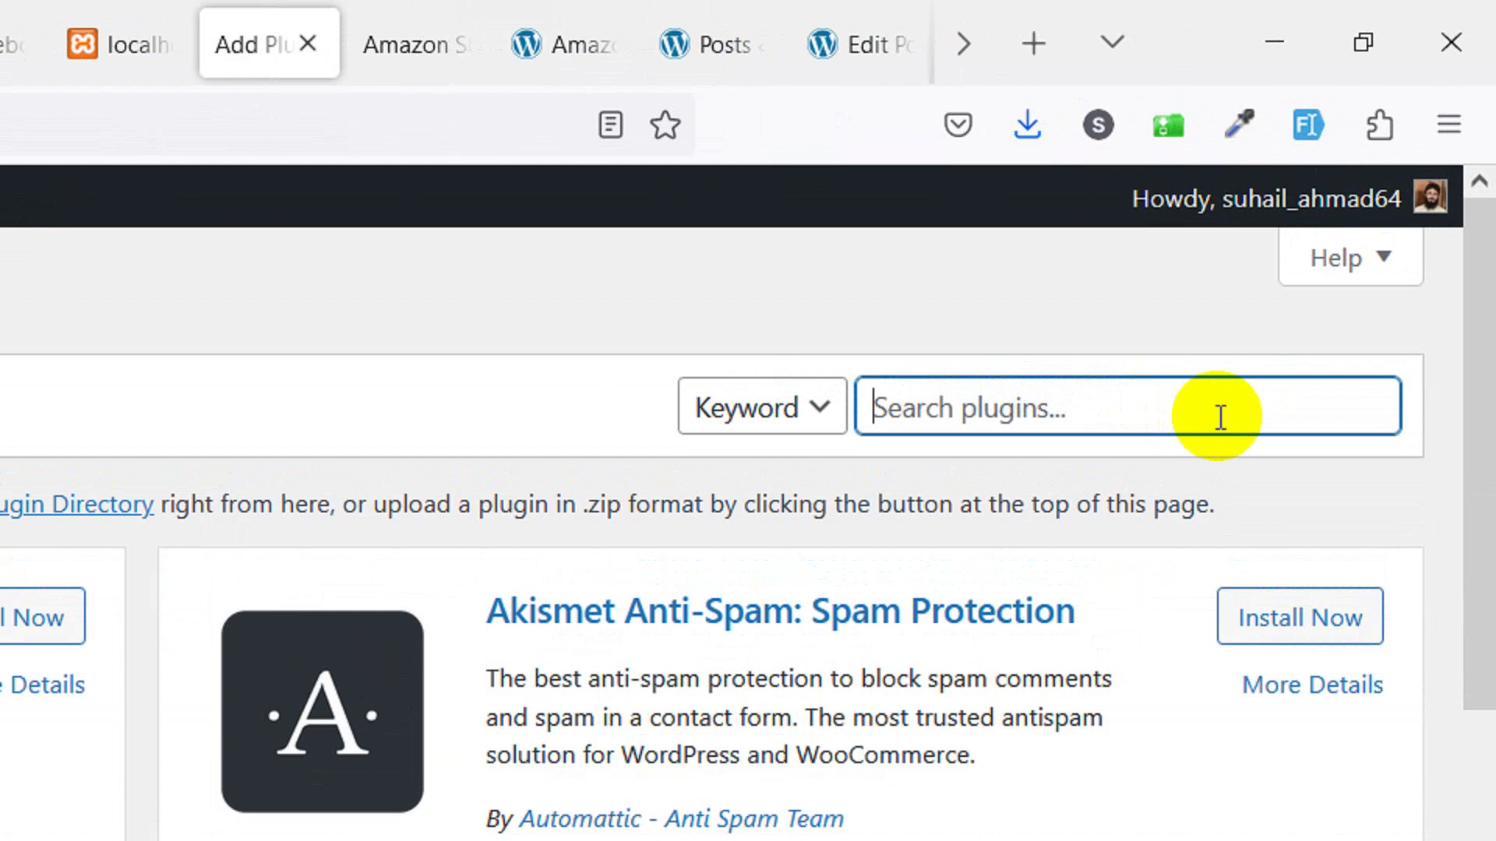
{"action": "type", "text": "wp reset"}
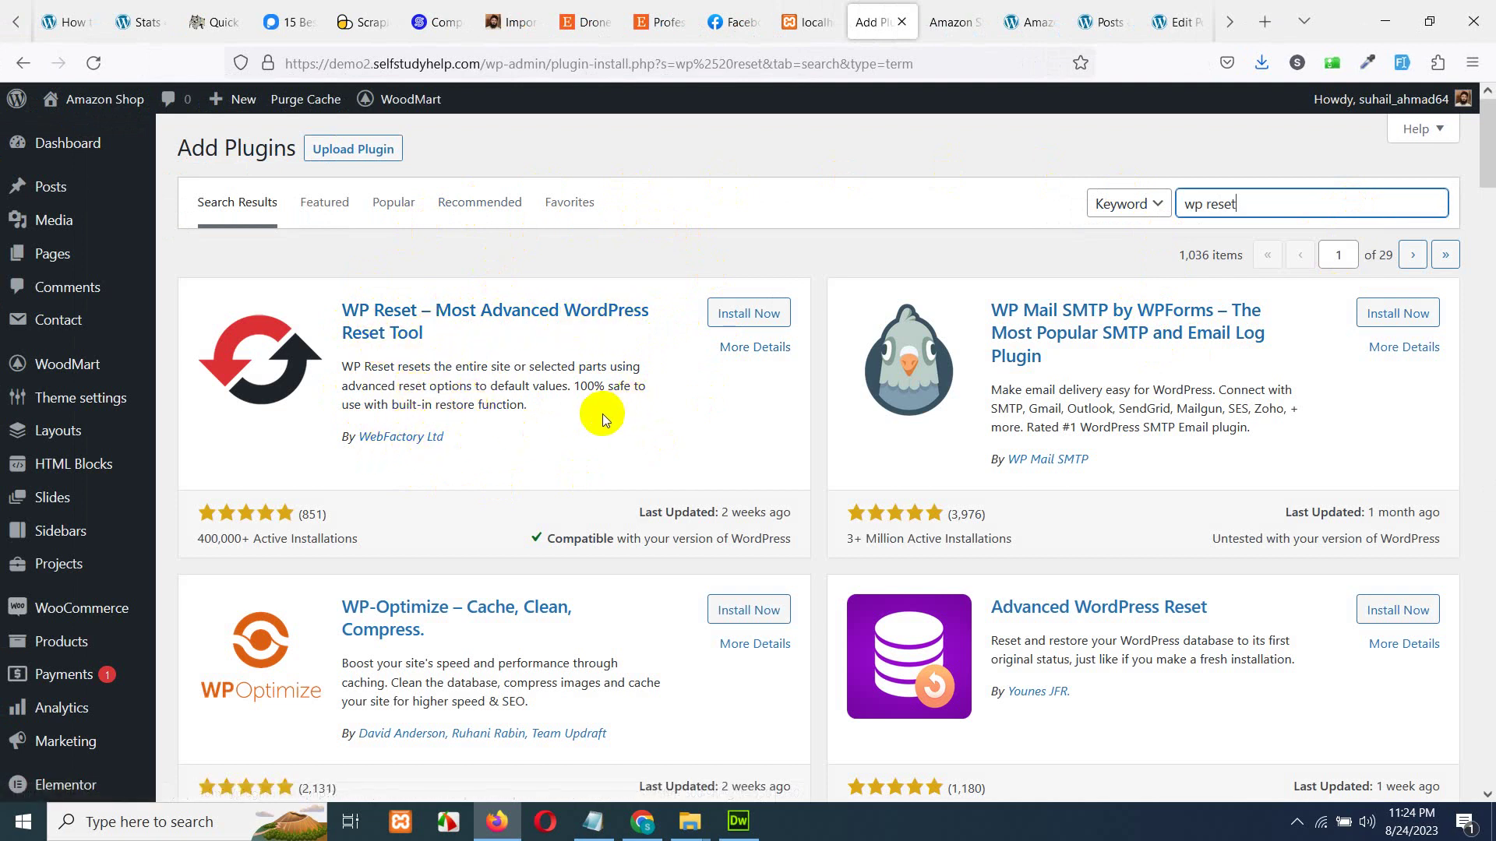
{"action": "left_click", "coordinate": [748, 317]}
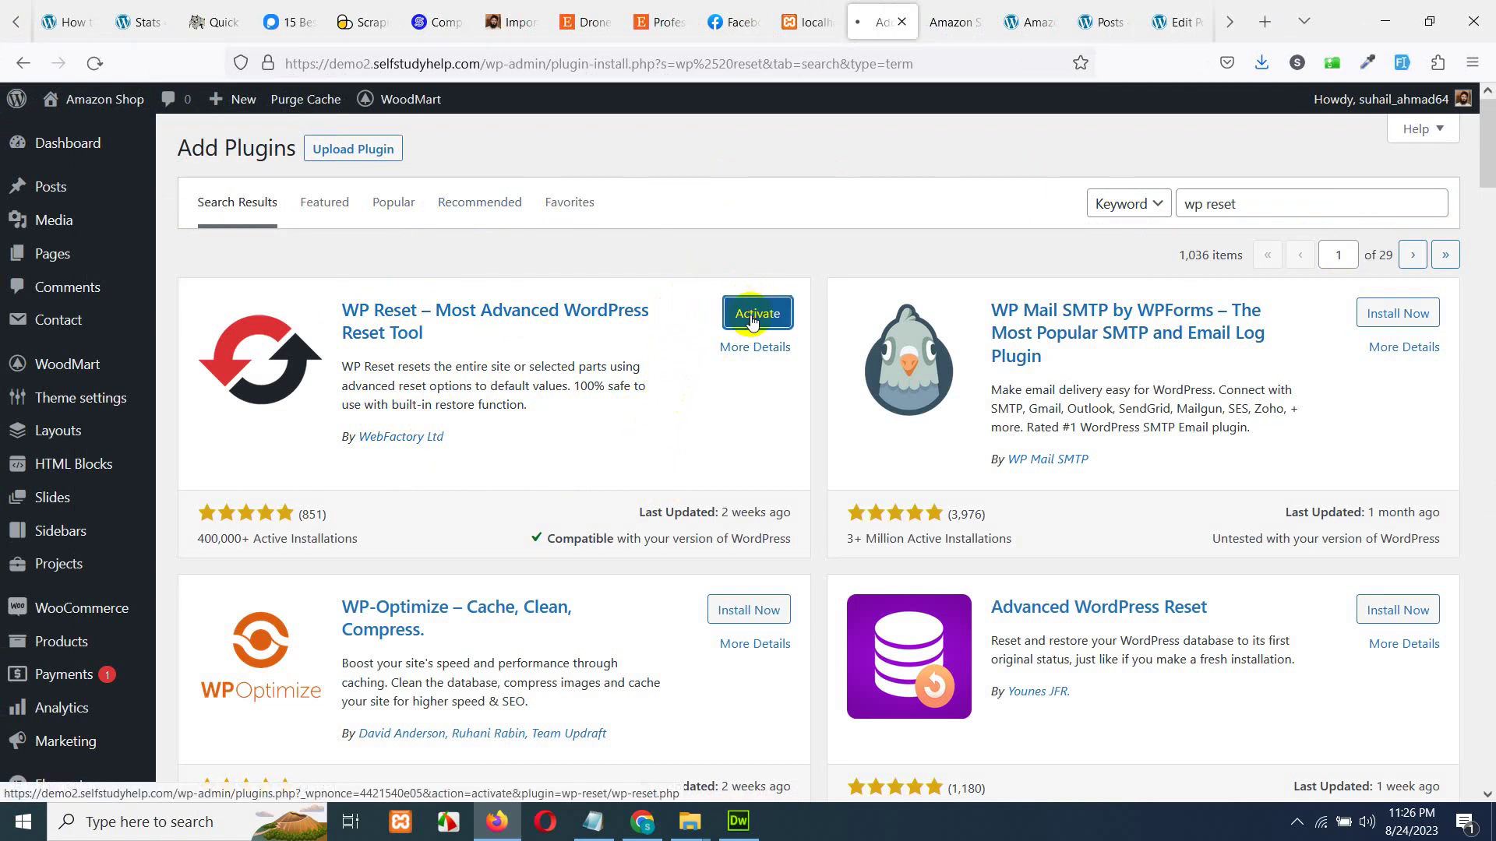
{"action": "left_click", "coordinate": [757, 313]}
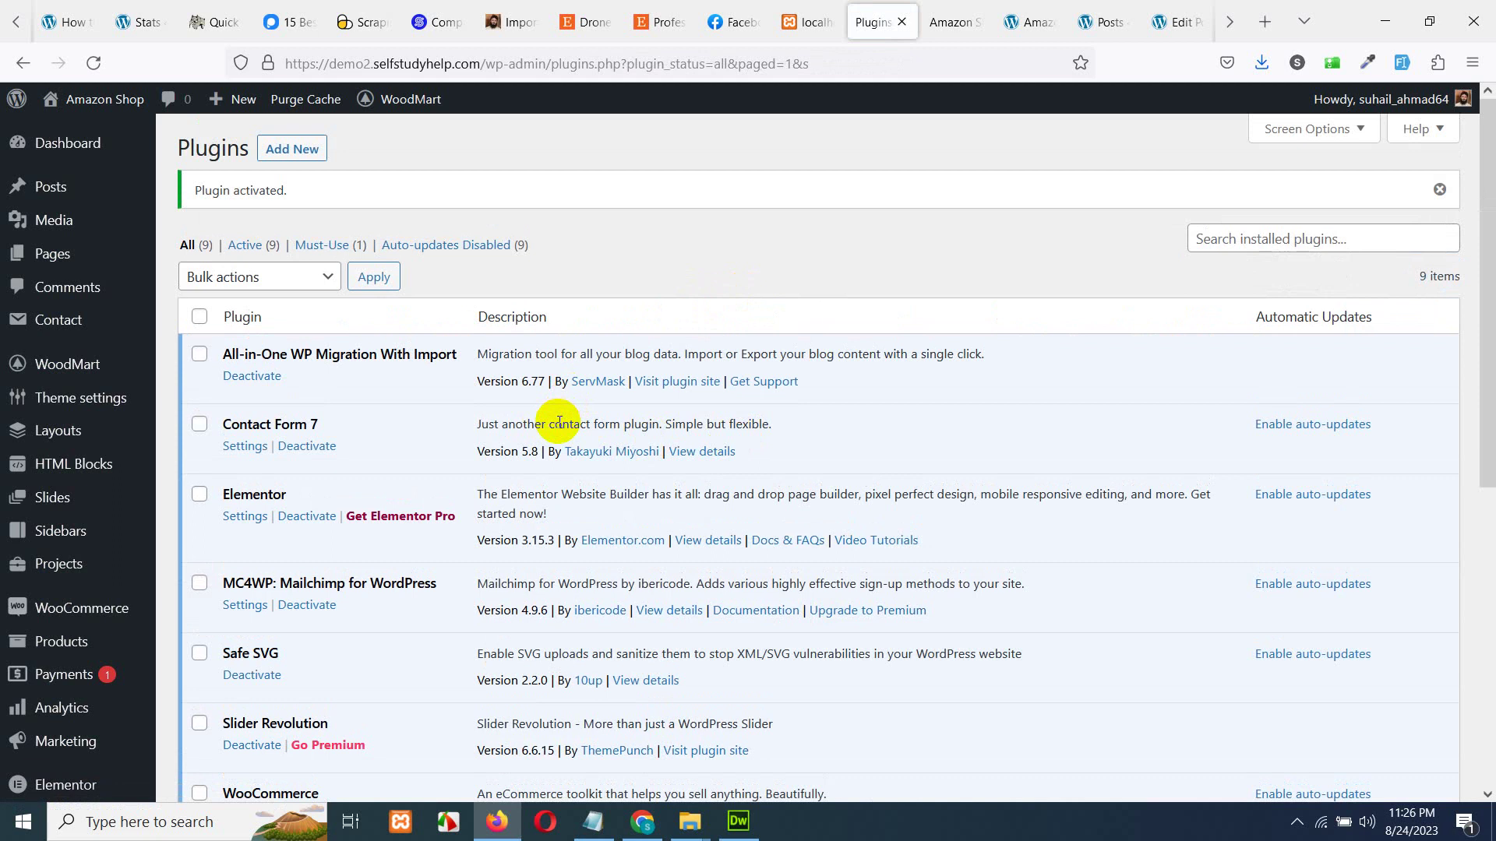
{"action": "scroll", "coordinate": [325, 455], "scroll_direction": "down", "scroll_amount": 5}
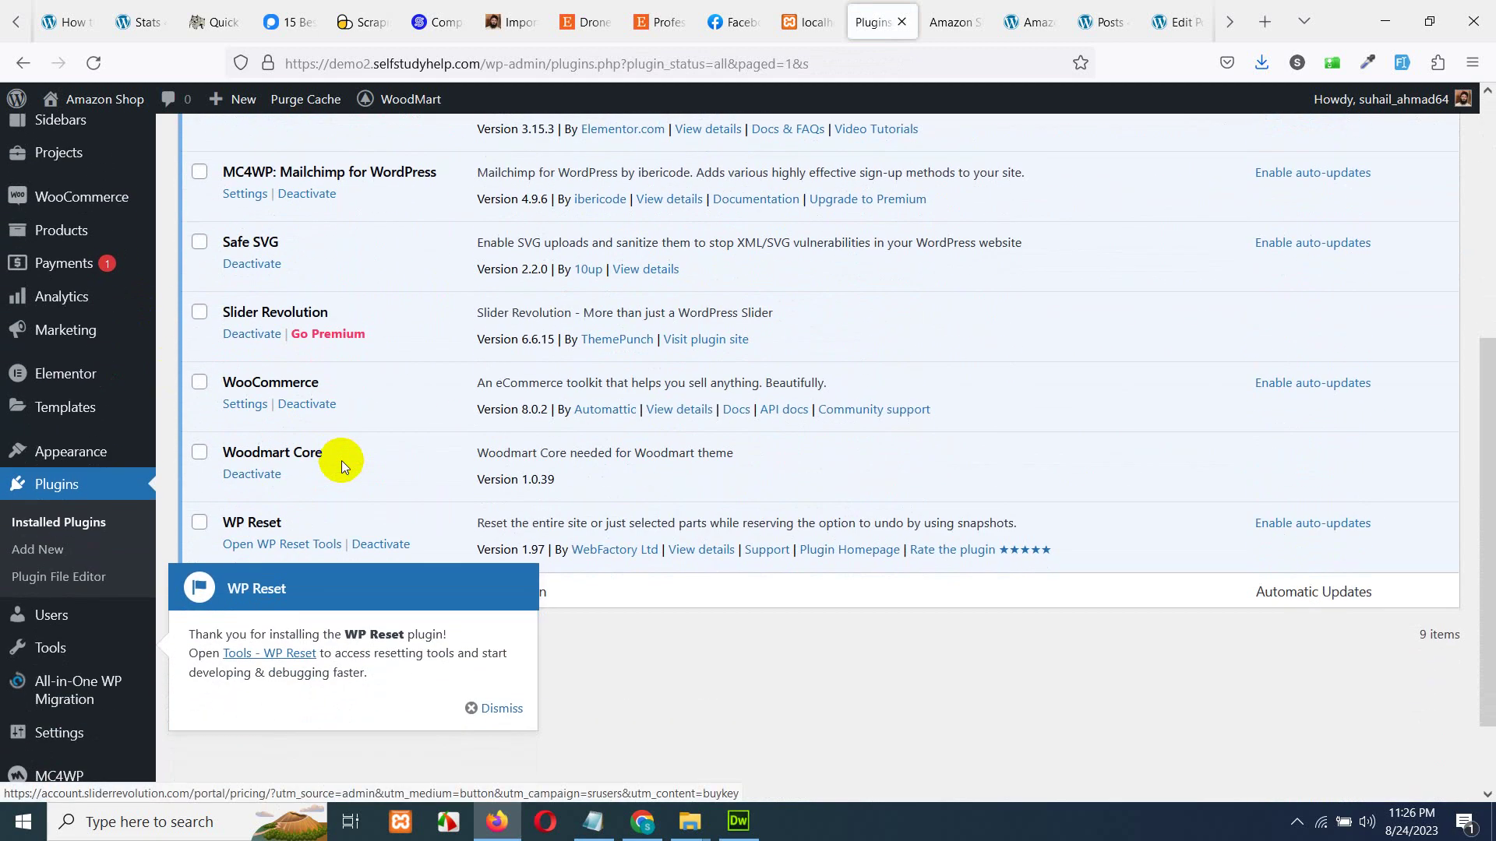
{"action": "scroll", "coordinate": [341, 461], "scroll_direction": "down", "scroll_amount": 2}
Dismiss the WP Reset welcome notice and go to the WP Reset tools page from the plugins list.
{"action": "left_click", "coordinate": [502, 604]}
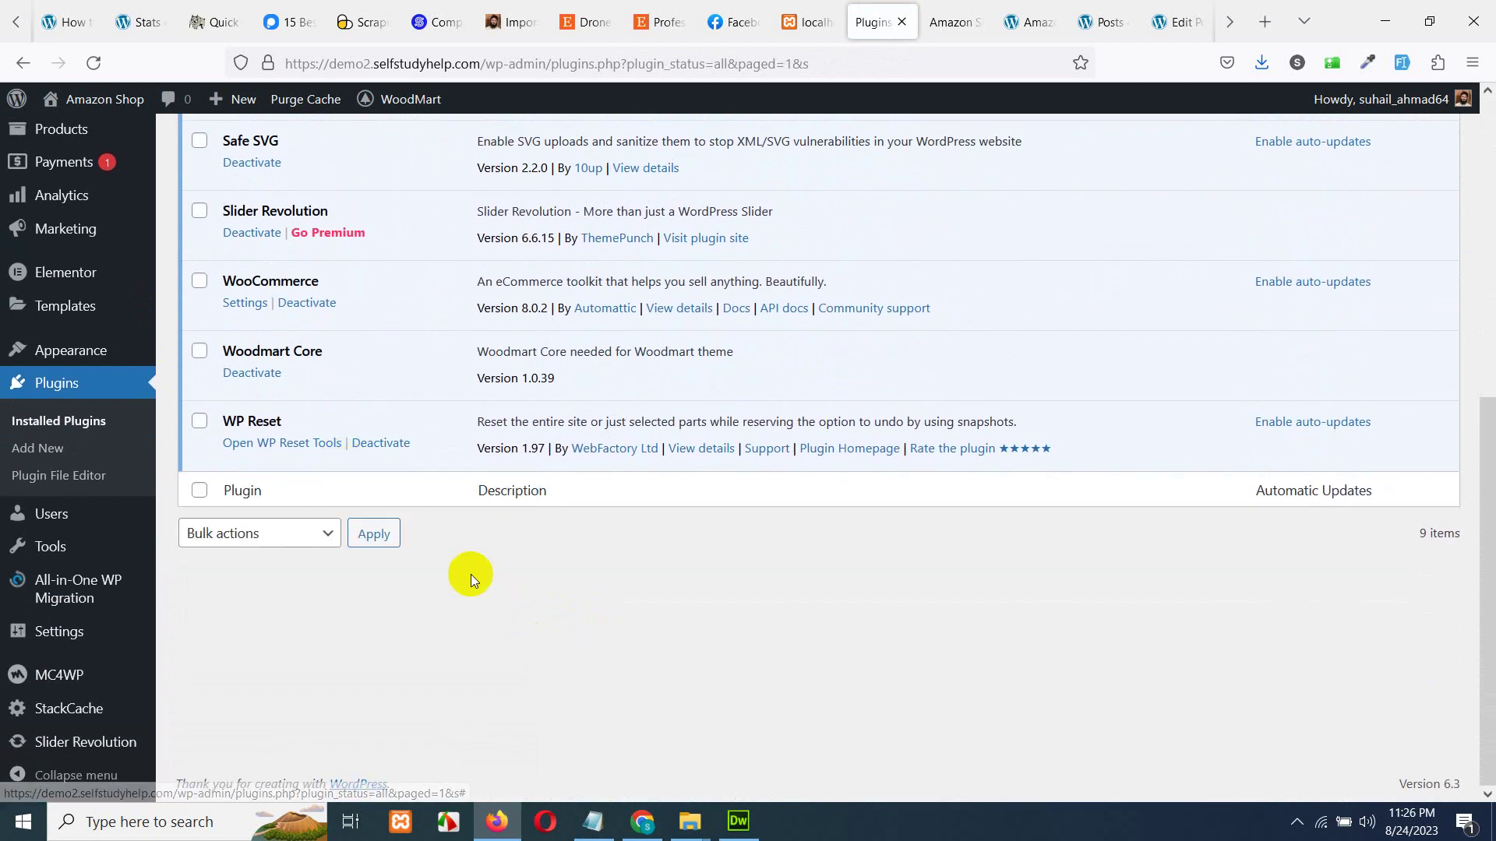
{"action": "scroll", "coordinate": [471, 589], "scroll_direction": "up", "scroll_amount": 1}
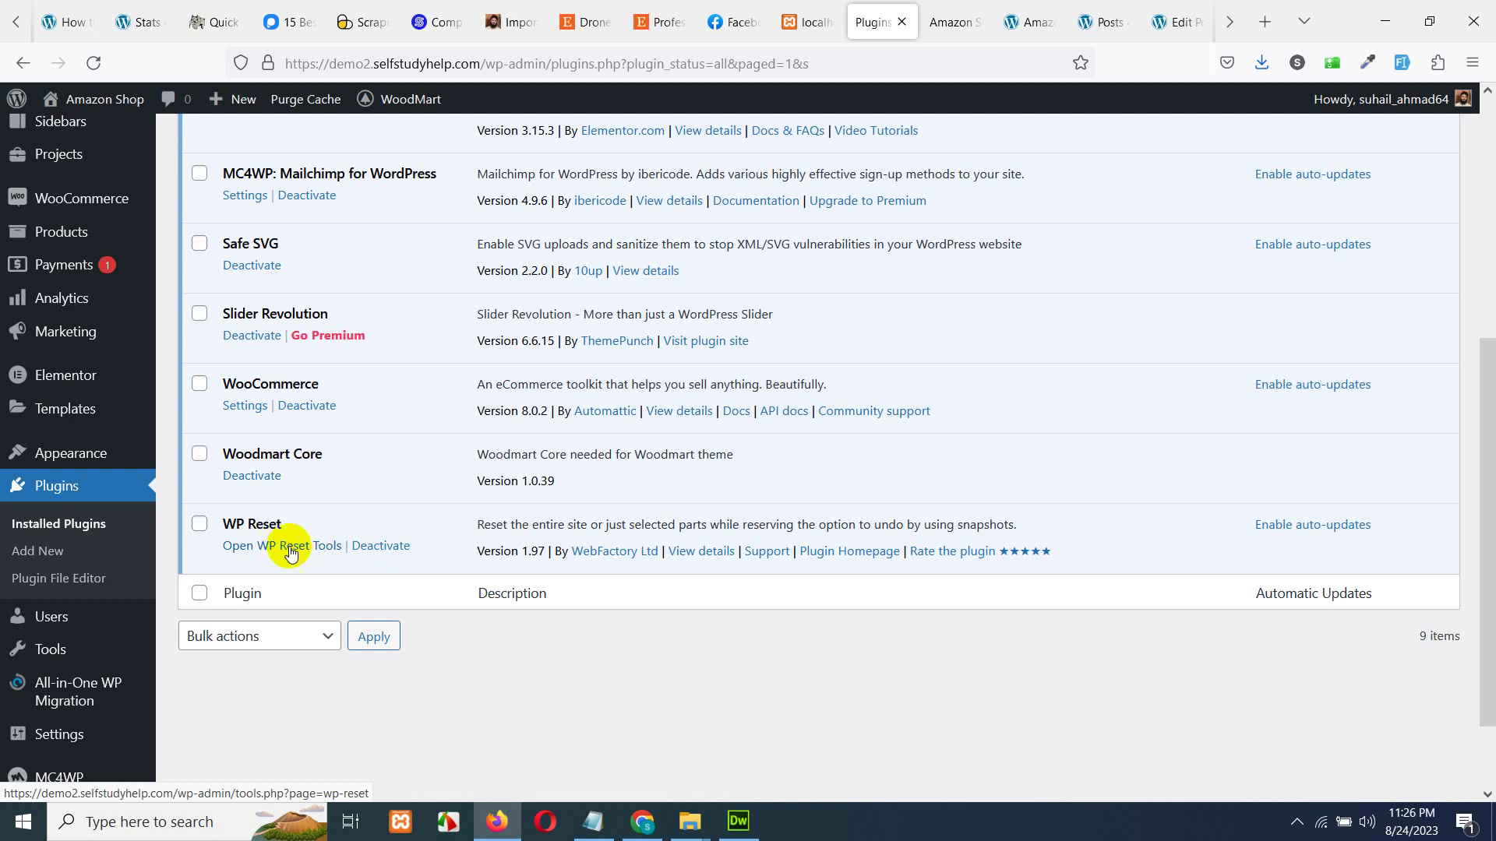
{"action": "left_click", "coordinate": [289, 556]}
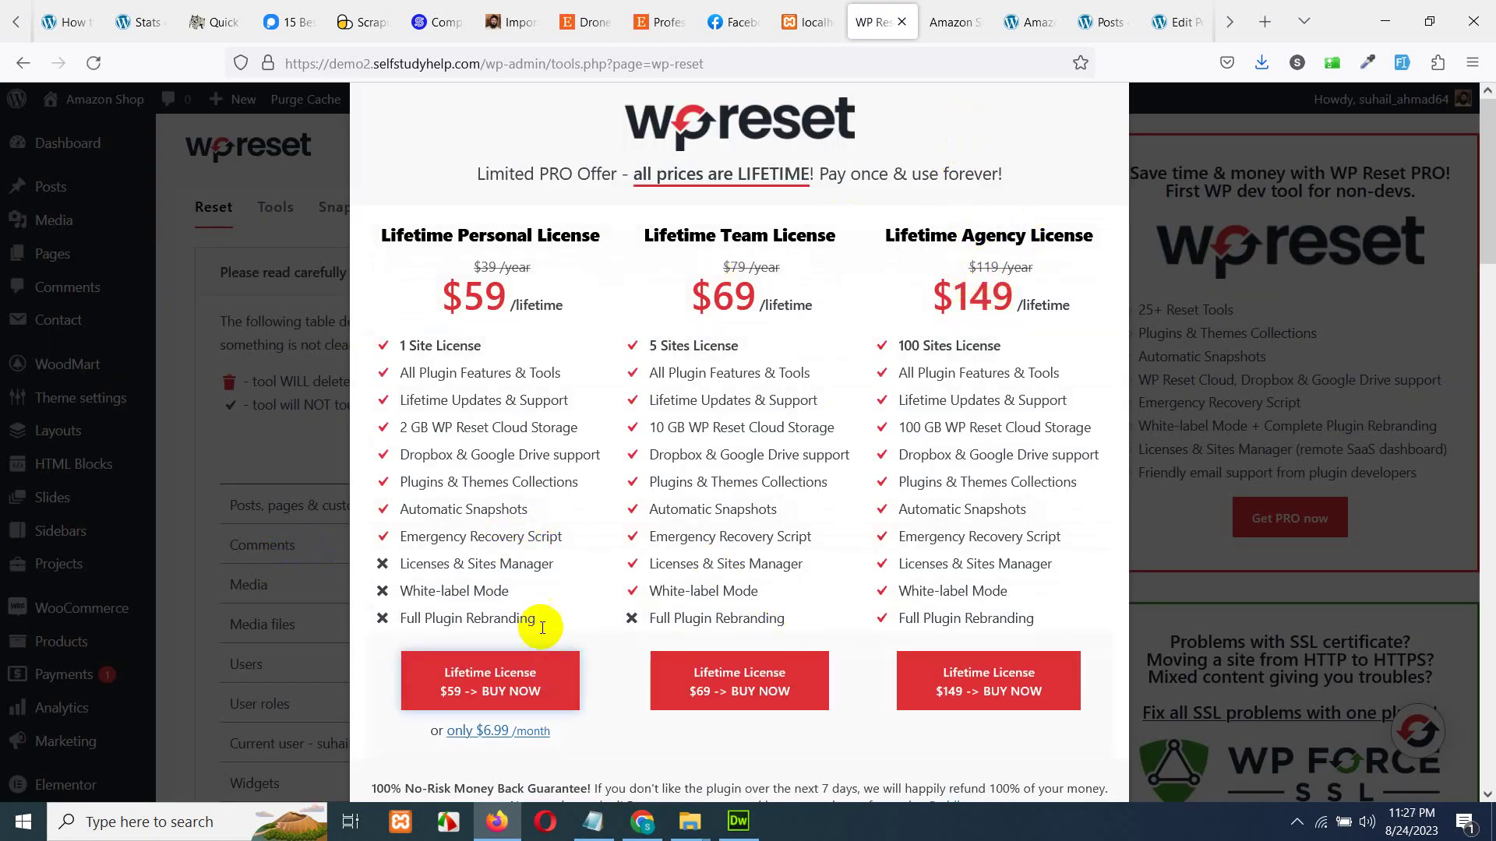
Close the lifetime license offer, untick 'Reactivate WP Reset plugin', and move down to the reset confirmation fields.
{"action": "left_click", "coordinate": [1175, 178]}
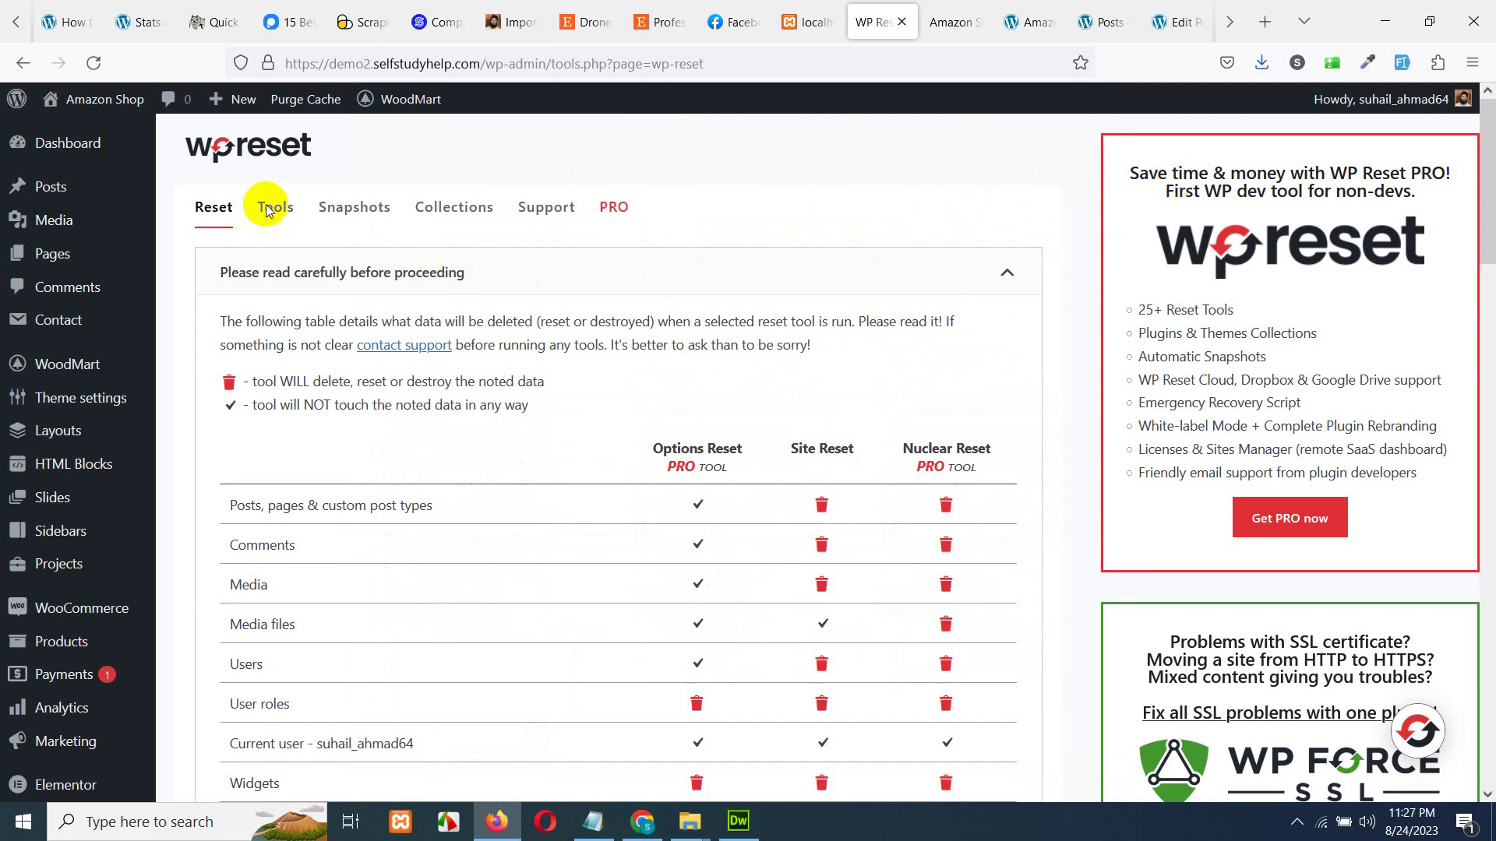
{"action": "scroll", "coordinate": [654, 369], "scroll_direction": "down", "scroll_amount": 5}
{"action": "scroll", "coordinate": [783, 374], "scroll_direction": "down", "scroll_amount": 4}
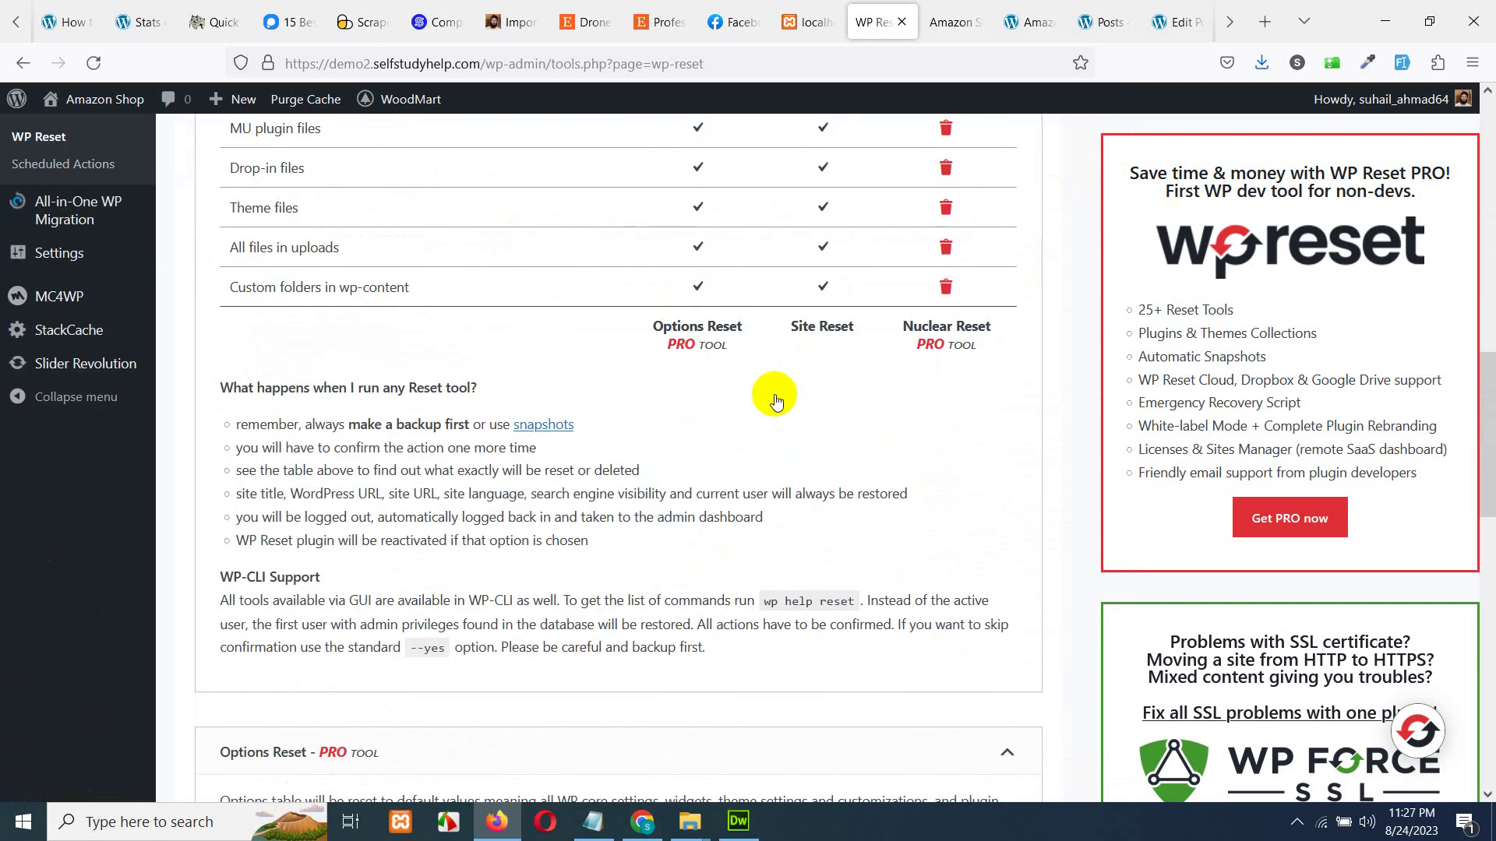
{"action": "scroll", "coordinate": [759, 415], "scroll_direction": "down", "scroll_amount": 5}
{"action": "scroll", "coordinate": [743, 429], "scroll_direction": "down", "scroll_amount": 3}
{"action": "scroll", "coordinate": [730, 433], "scroll_direction": "down", "scroll_amount": 3}
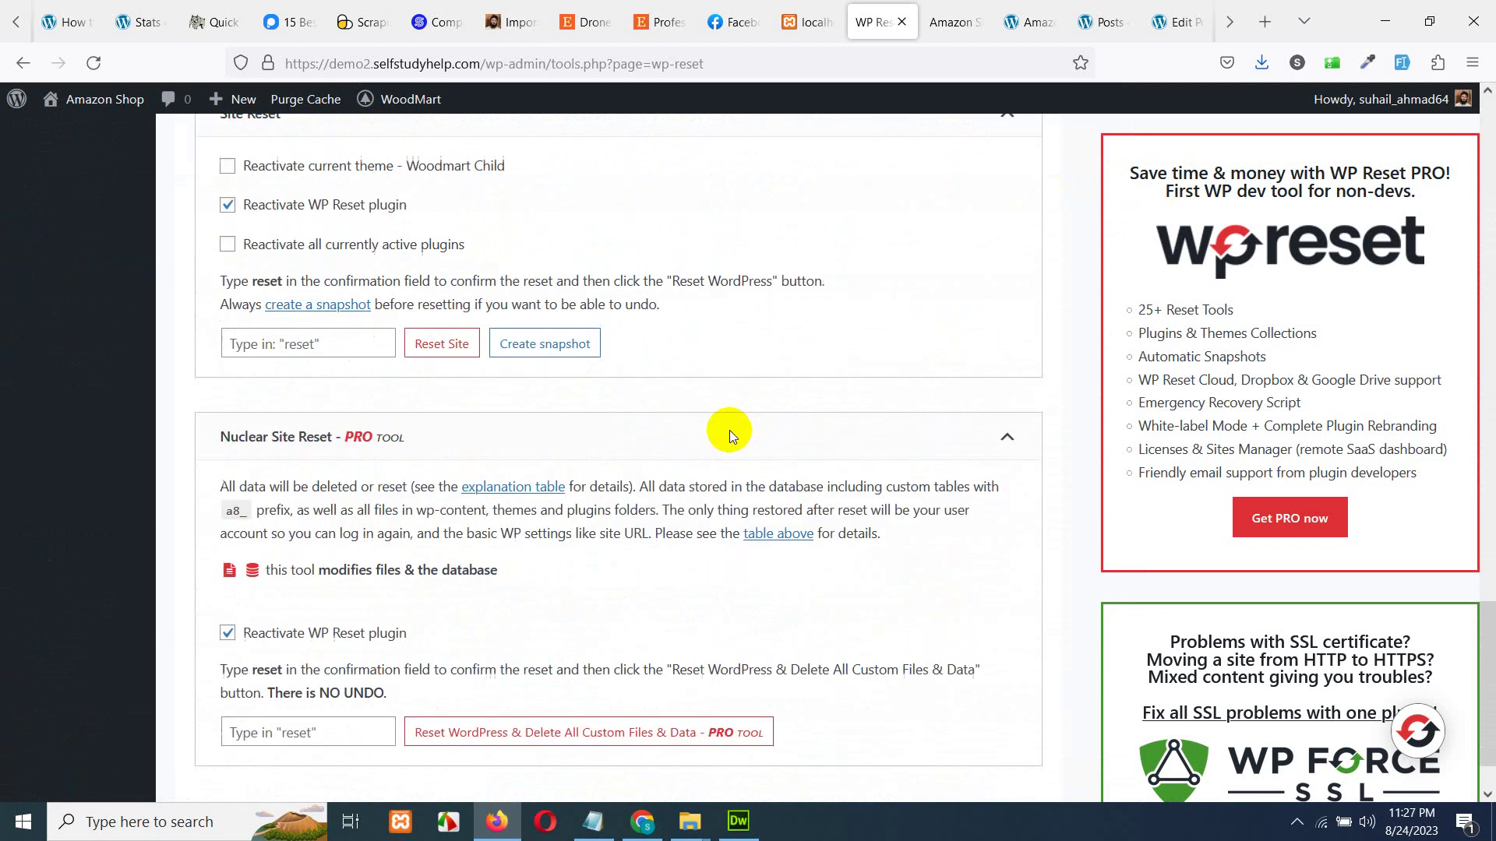
{"action": "scroll", "coordinate": [730, 430], "scroll_direction": "down", "scroll_amount": 2}
{"action": "scroll", "coordinate": [550, 467], "scroll_direction": "up", "scroll_amount": 4}
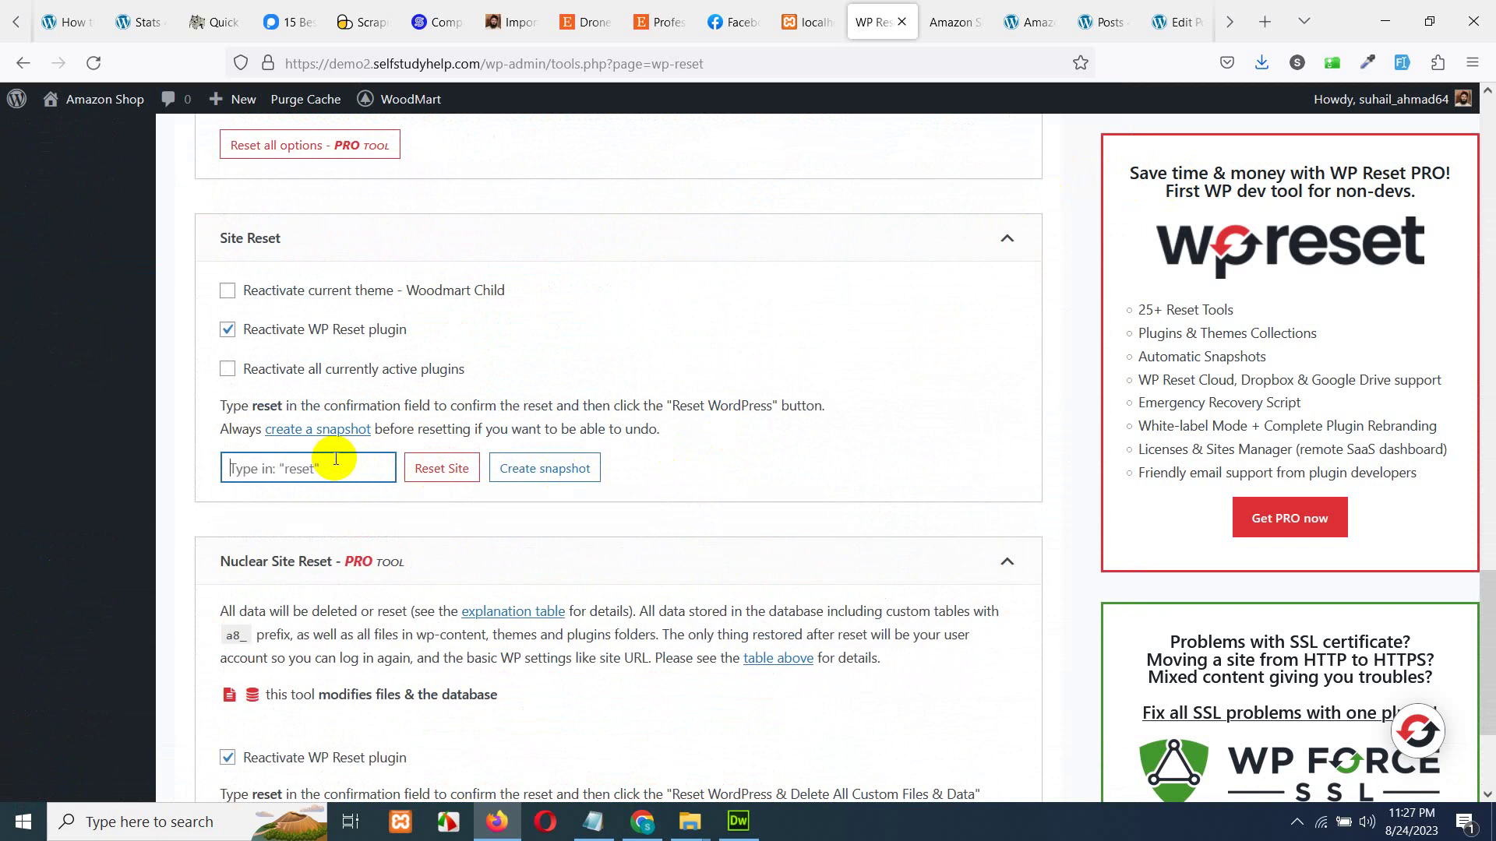
{"action": "scroll", "coordinate": [351, 421], "scroll_direction": "up", "scroll_amount": 3}
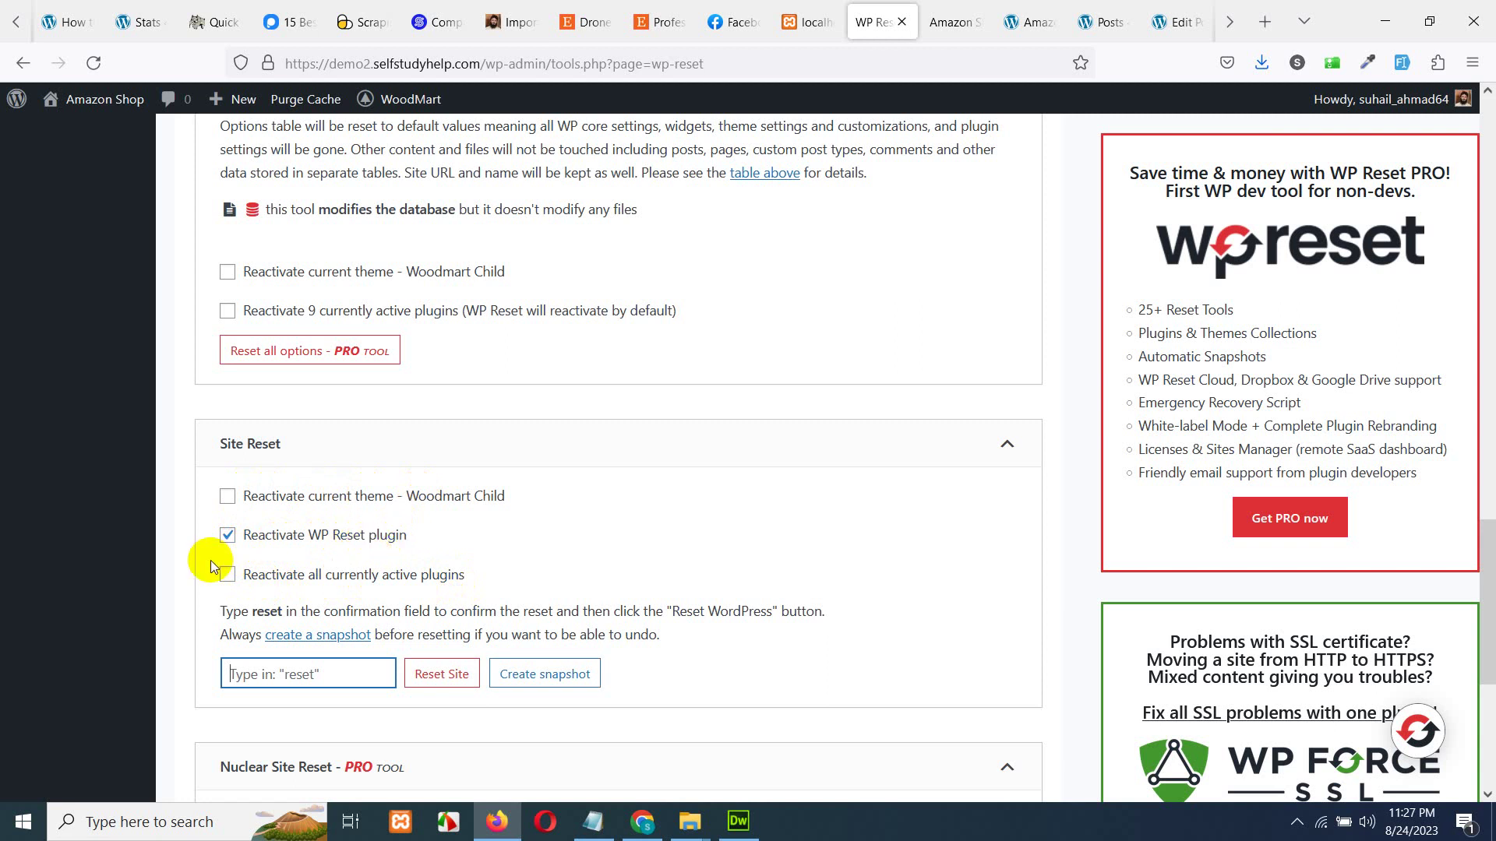
{"action": "left_click", "coordinate": [229, 535]}
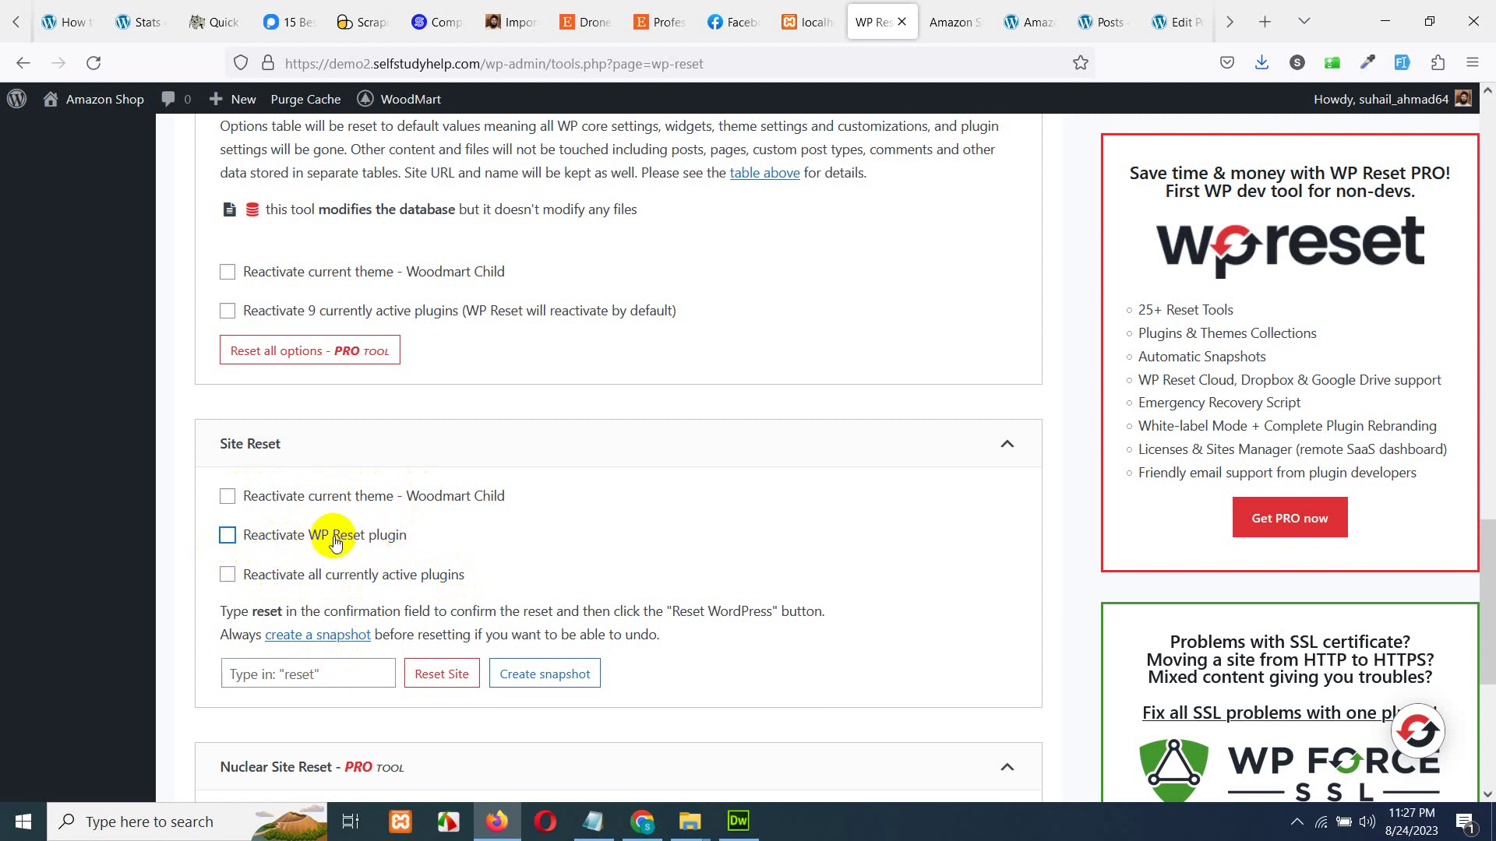
{"action": "scroll", "coordinate": [315, 526], "scroll_direction": "up", "scroll_amount": 3}
{"action": "scroll", "coordinate": [395, 496], "scroll_direction": "up", "scroll_amount": 3}
{"action": "scroll", "coordinate": [393, 519], "scroll_direction": "up", "scroll_amount": 1}
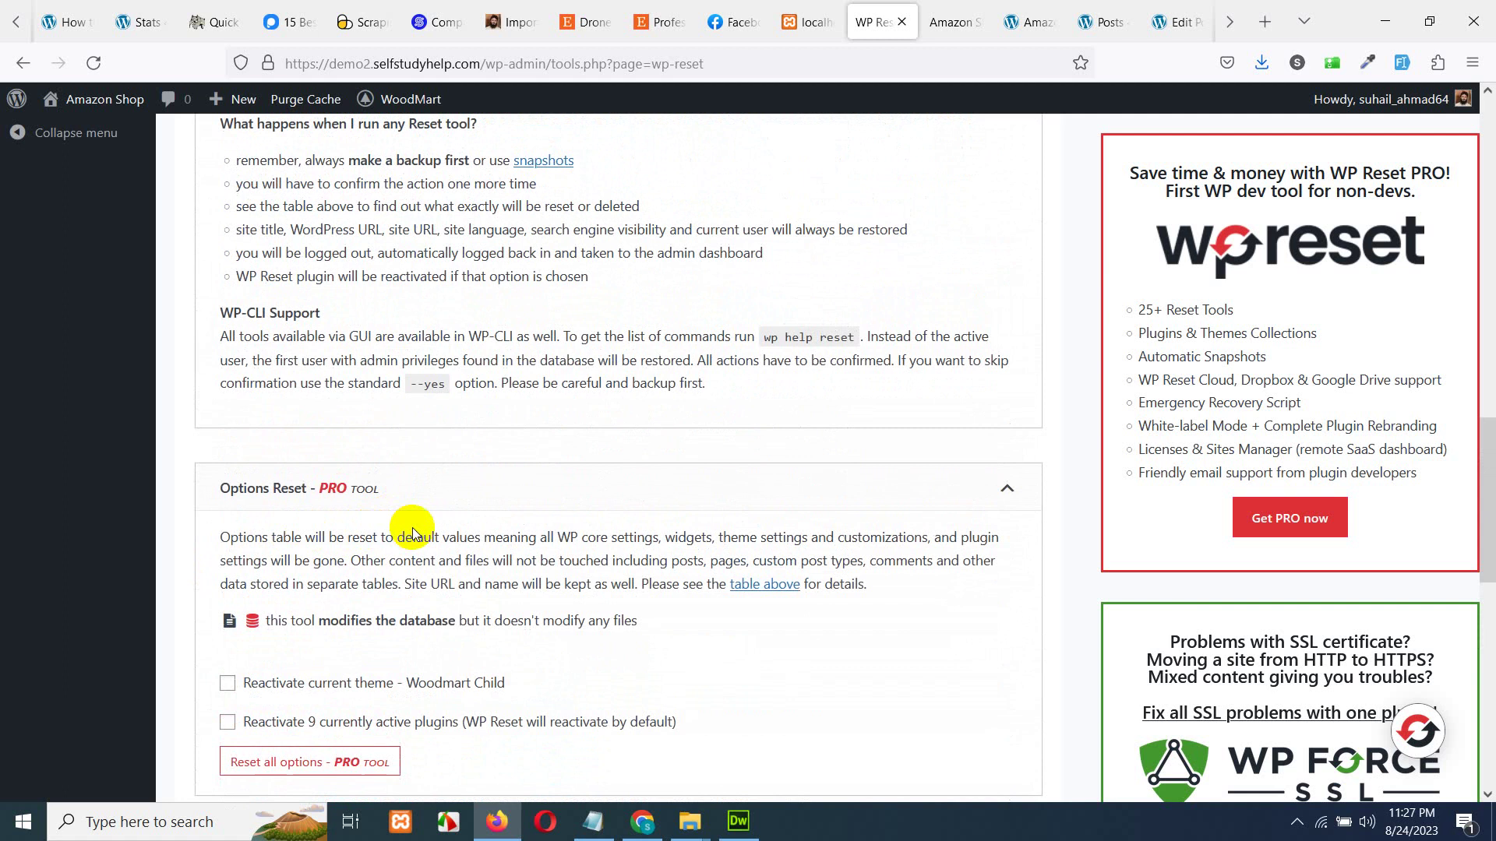
{"action": "scroll", "coordinate": [404, 524], "scroll_direction": "up", "scroll_amount": 2}
{"action": "scroll", "coordinate": [407, 525], "scroll_direction": "up", "scroll_amount": 2}
{"action": "scroll", "coordinate": [411, 526], "scroll_direction": "up", "scroll_amount": 3}
{"action": "scroll", "coordinate": [412, 529], "scroll_direction": "down", "scroll_amount": 3}
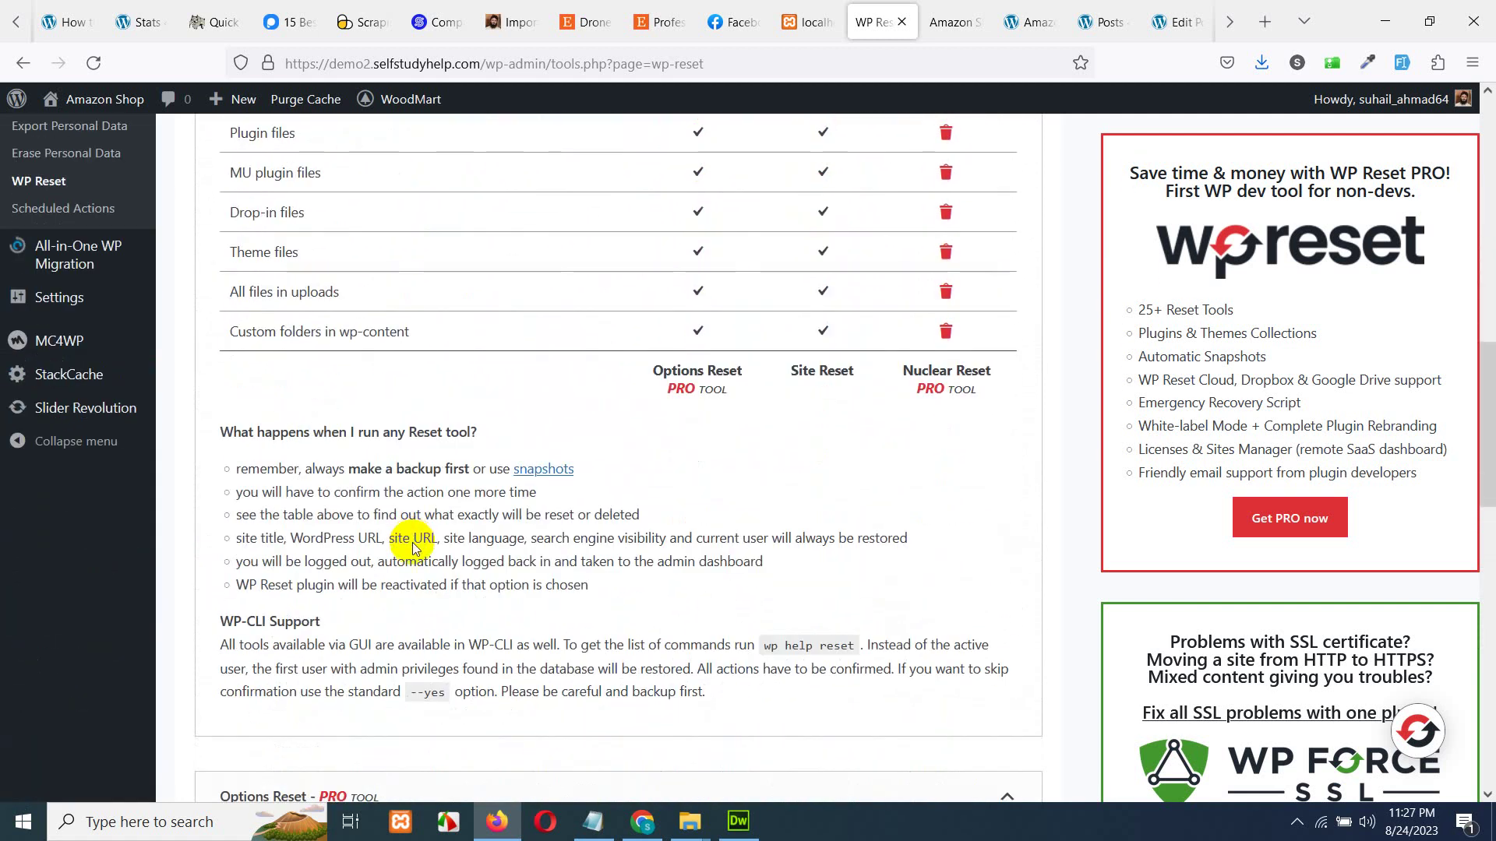
{"action": "scroll", "coordinate": [412, 544], "scroll_direction": "down", "scroll_amount": 4}
{"action": "scroll", "coordinate": [412, 543], "scroll_direction": "down", "scroll_amount": 4}
{"action": "scroll", "coordinate": [413, 543], "scroll_direction": "down", "scroll_amount": 4}
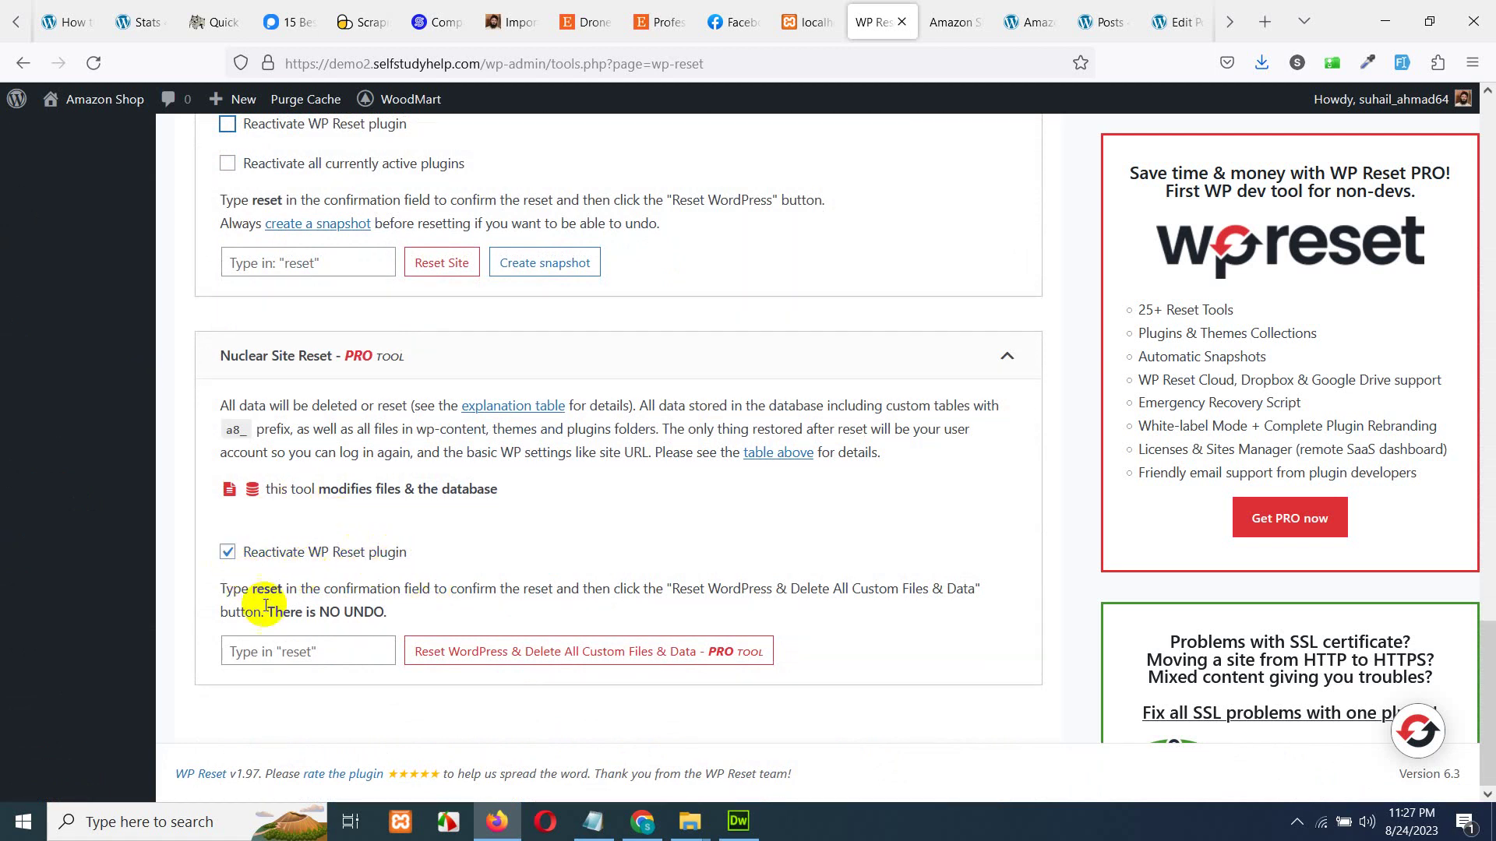
{"action": "left_click", "coordinate": [294, 650]}
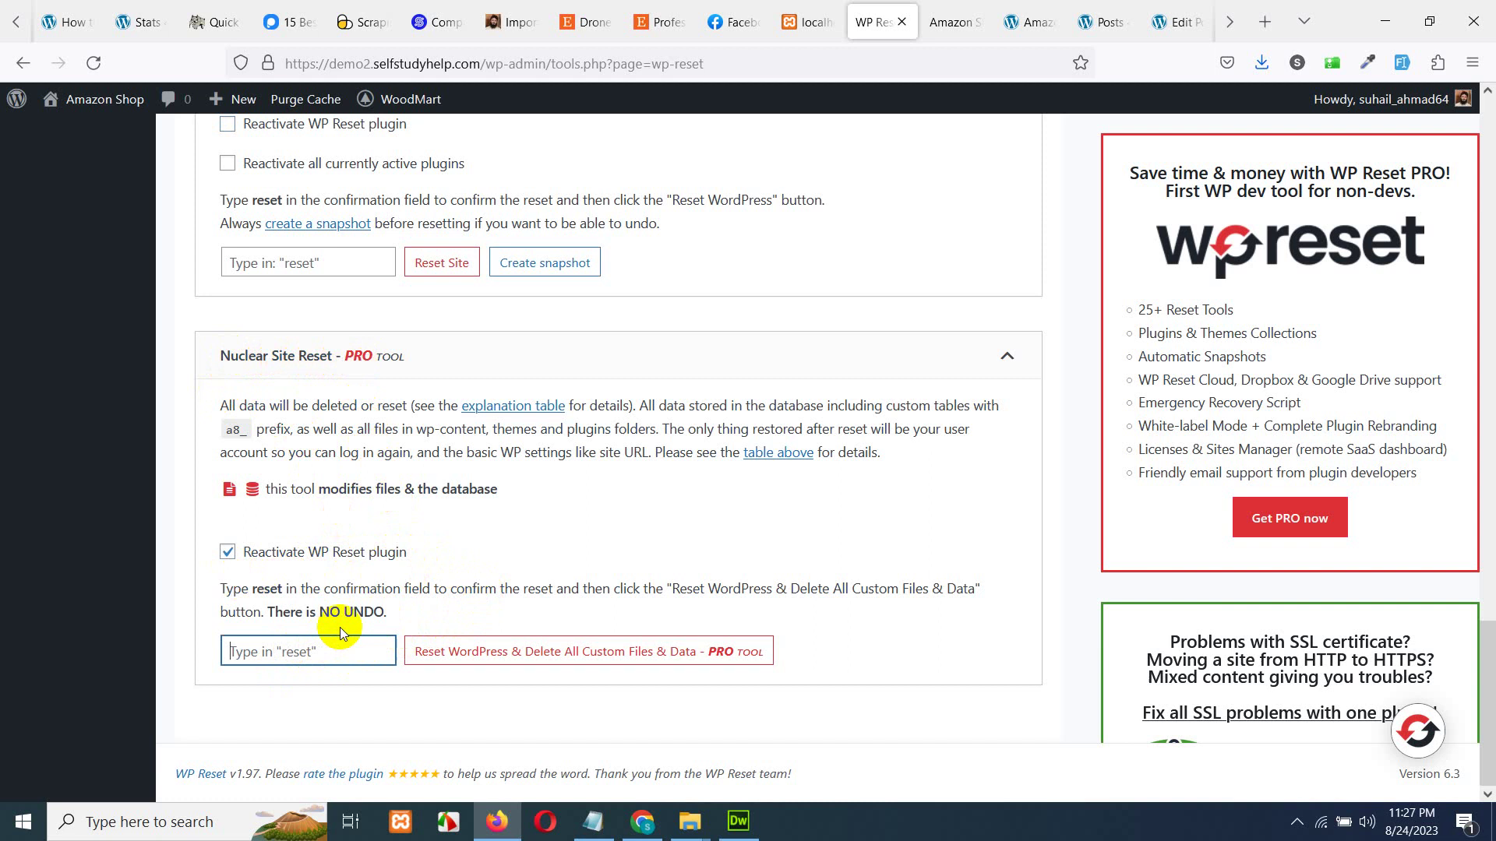
{"action": "scroll", "coordinate": [339, 625], "scroll_direction": "up", "scroll_amount": 3}
{"action": "scroll", "coordinate": [394, 689], "scroll_direction": "up", "scroll_amount": 1}
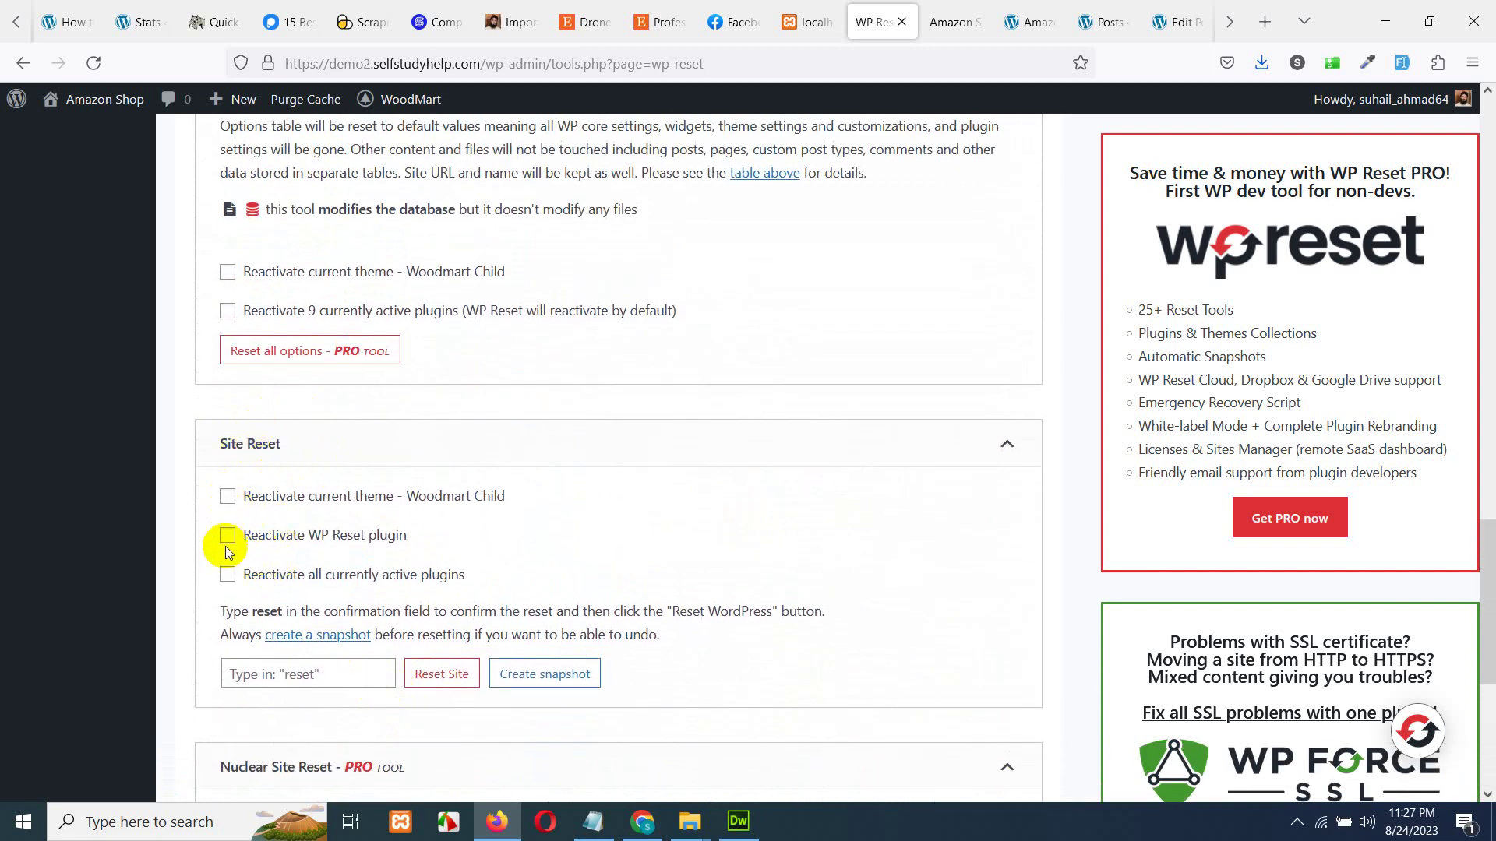
Enter 'reset' in the Site Reset confirmation field and confirm with Reset Site, then Reset WordPress.
{"action": "left_click", "coordinate": [265, 670]}
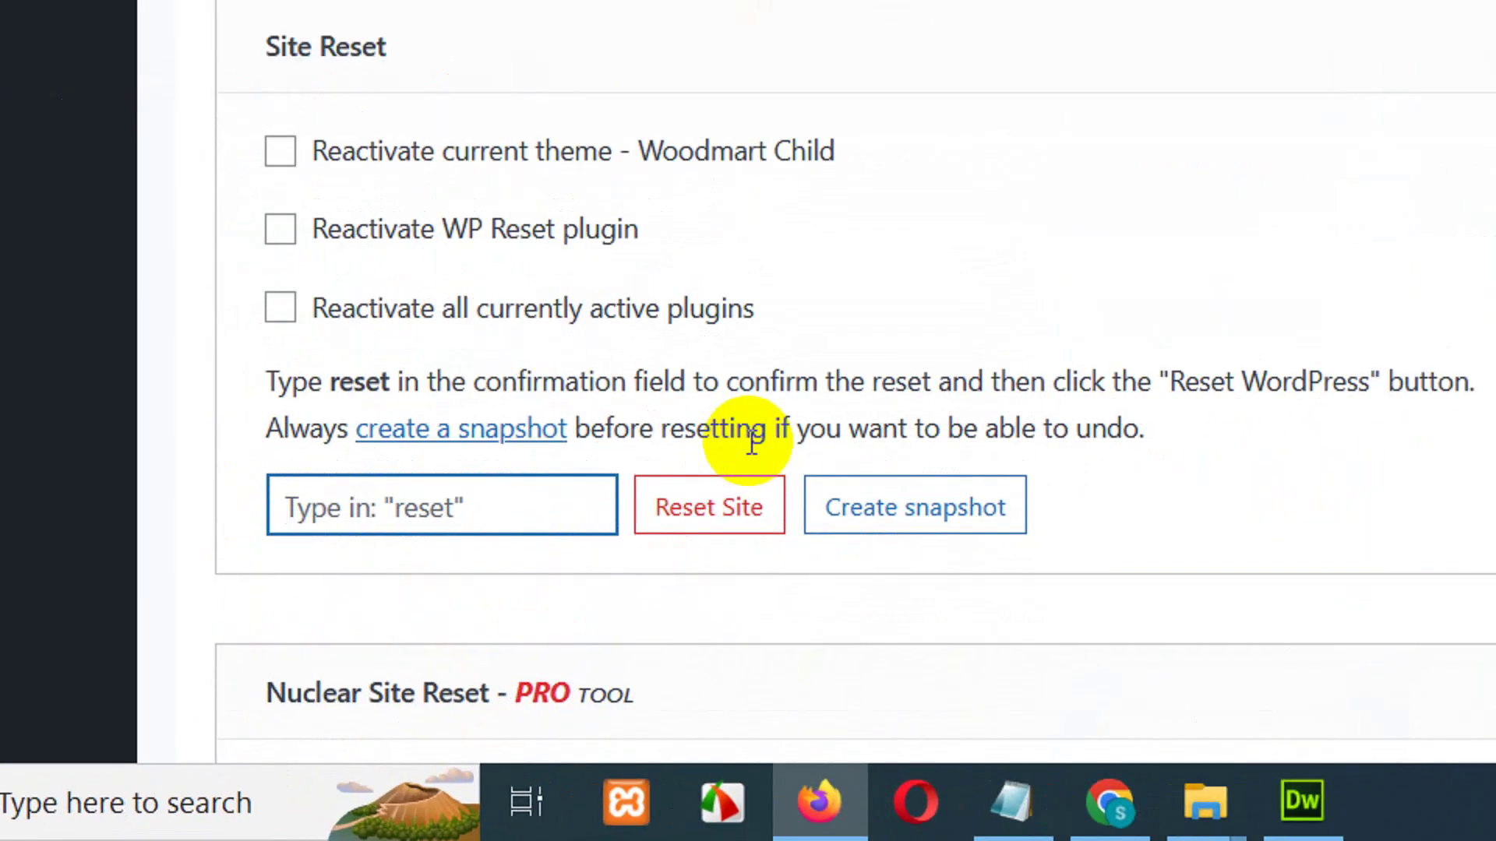
{"action": "type", "text": "reset"}
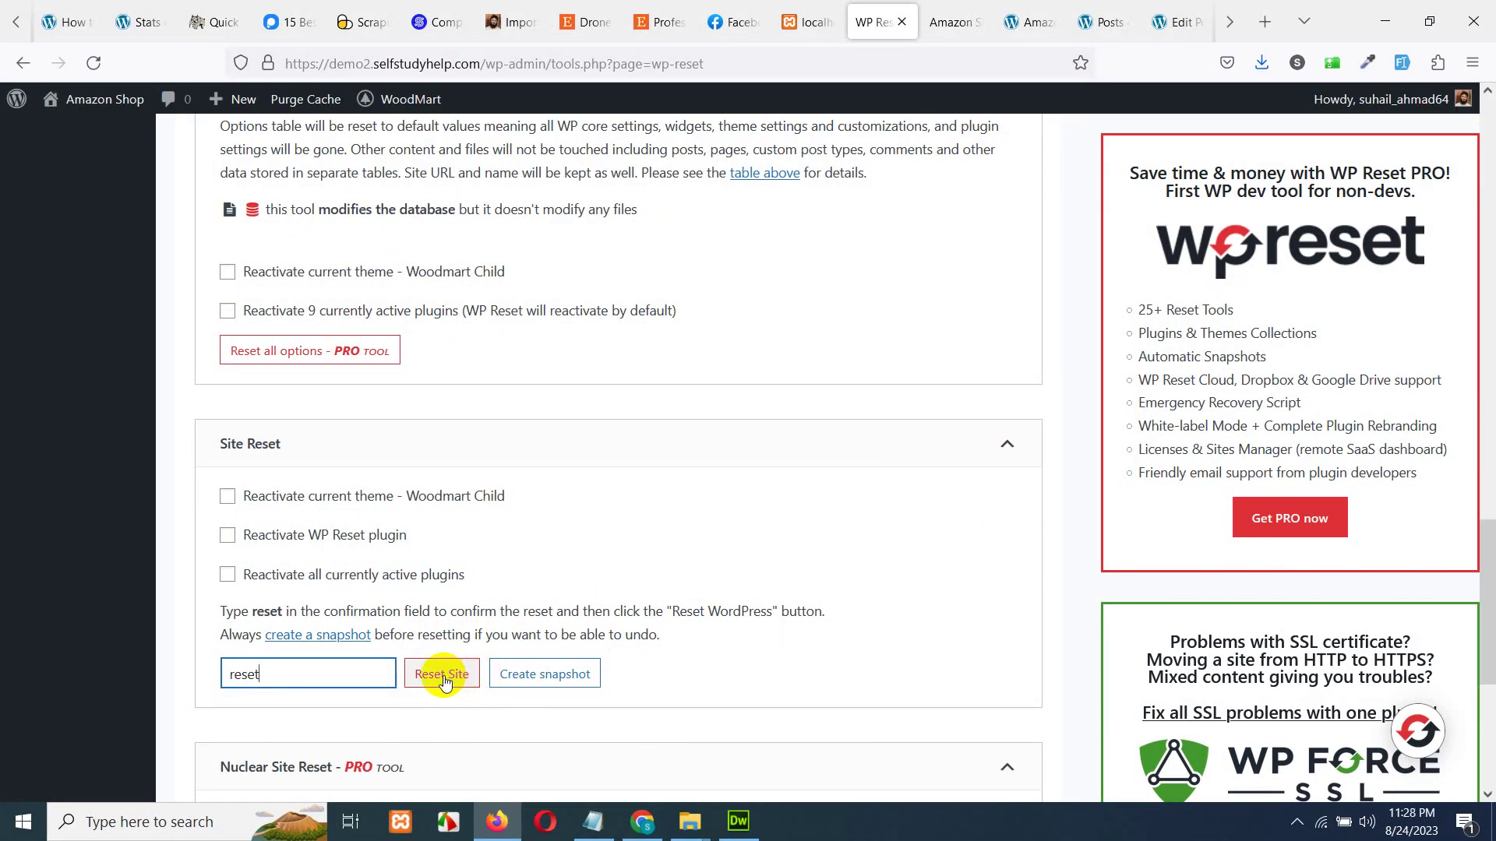
{"action": "left_click", "coordinate": [443, 679]}
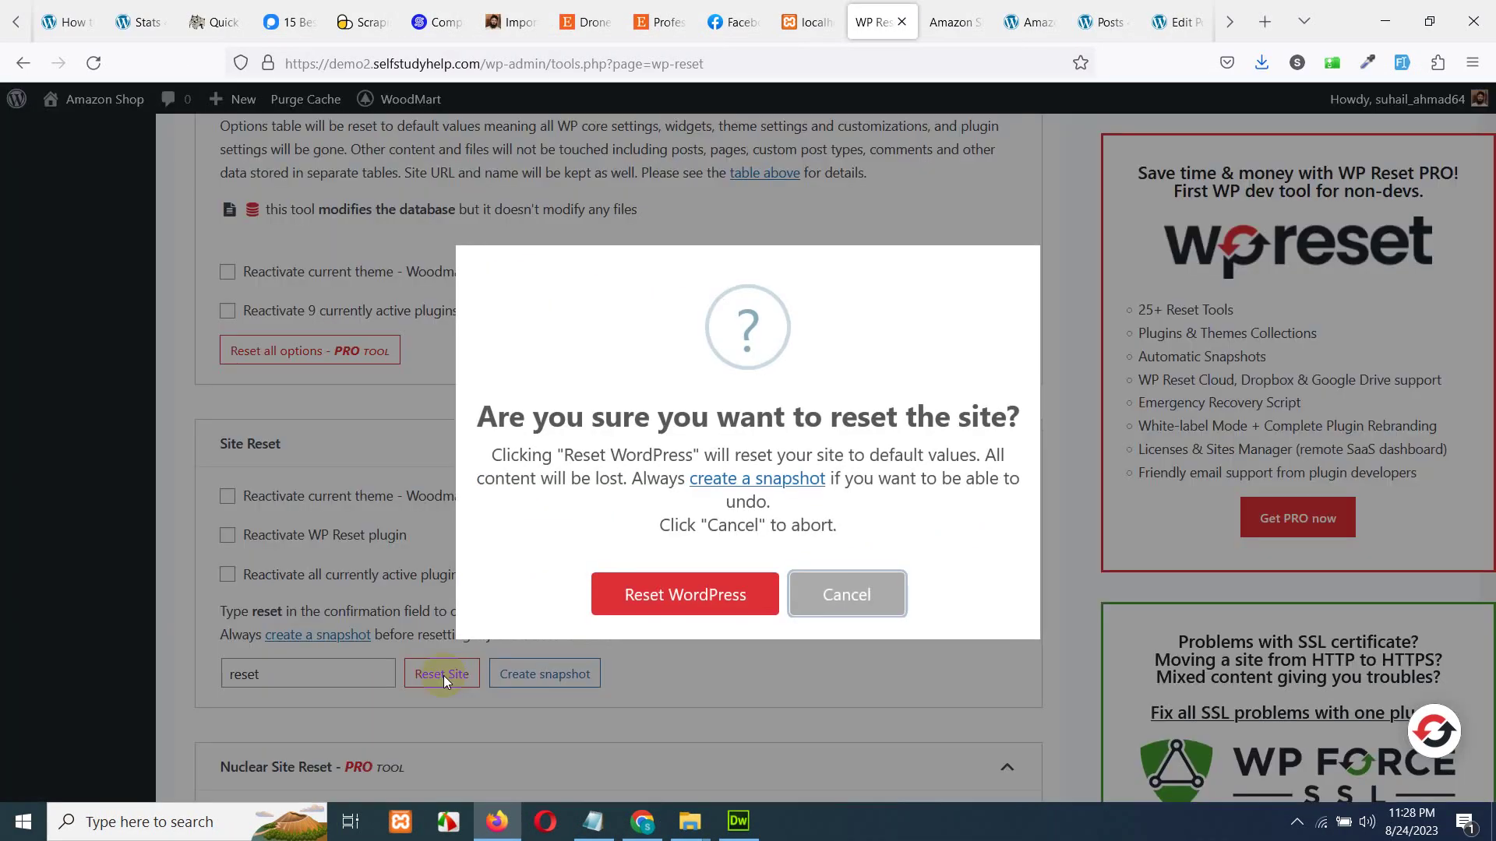
{"action": "left_click", "coordinate": [687, 604]}
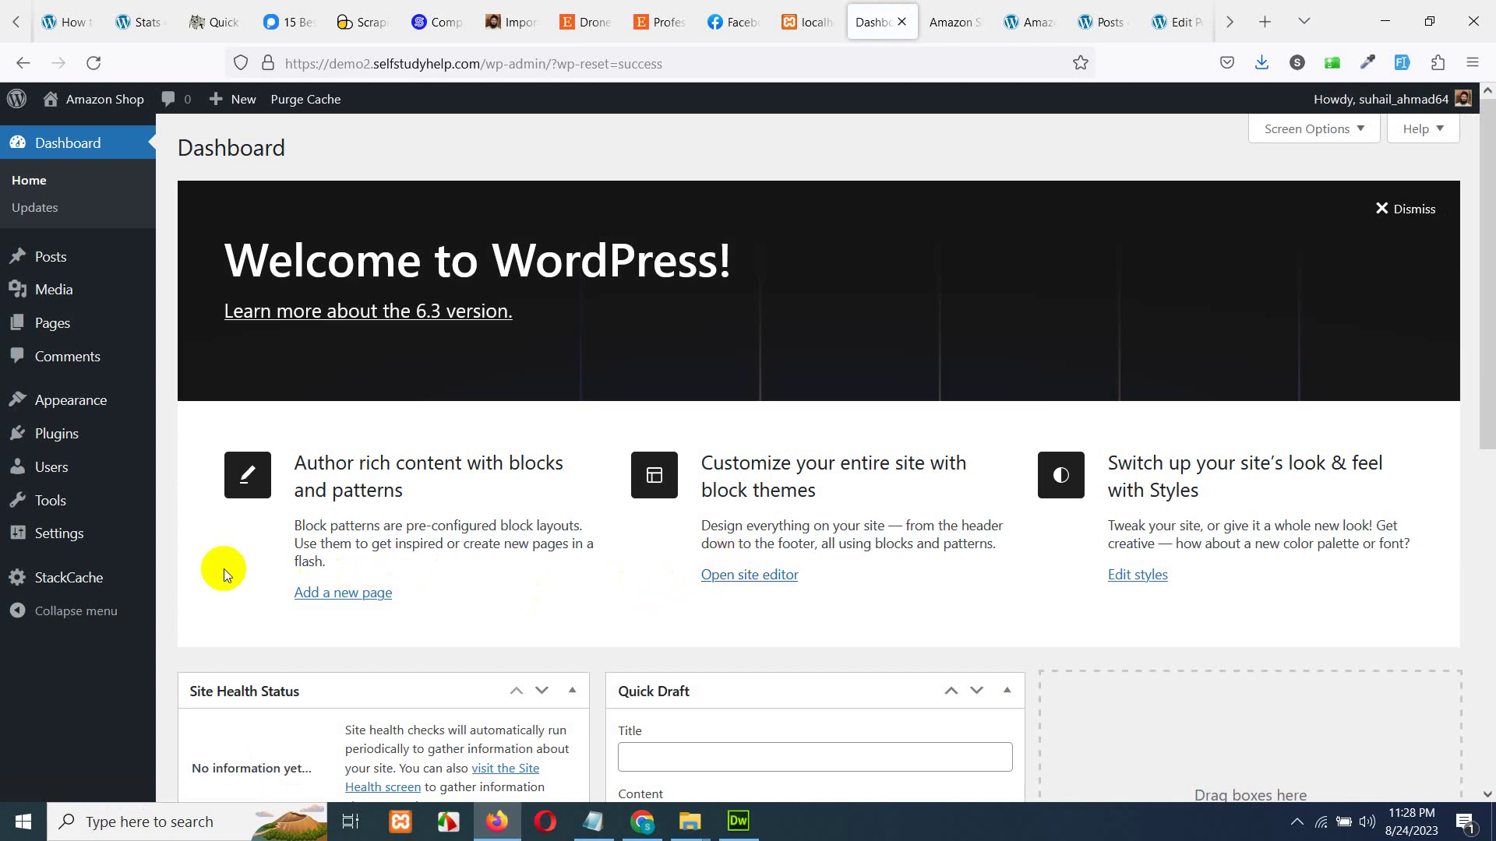
Review Installed Plugins, Themes, Pages and Posts to confirm only default content remains.
{"action": "left_click", "coordinate": [65, 183]}
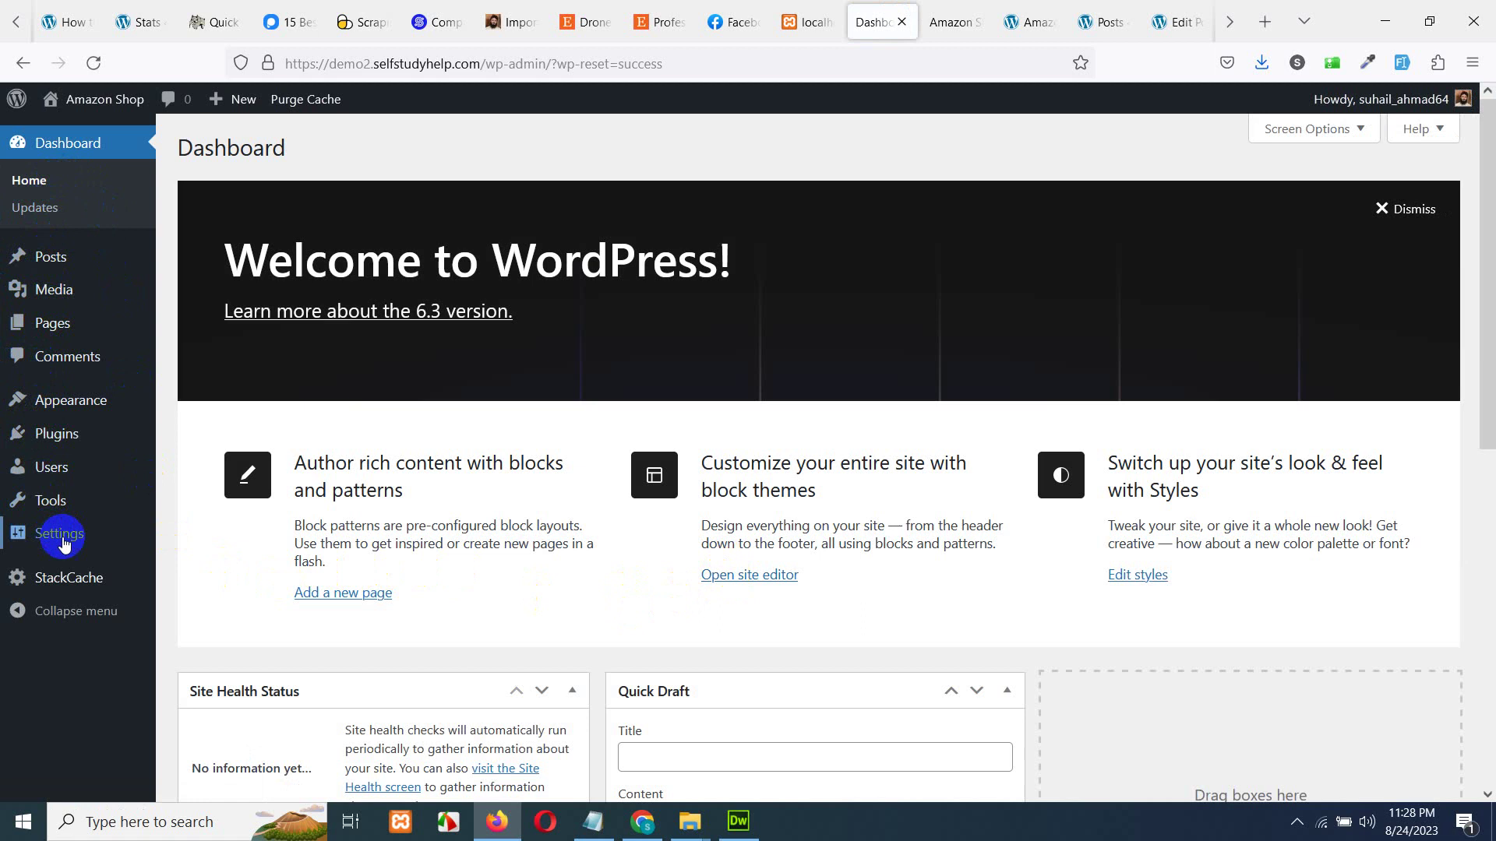
{"action": "left_click", "coordinate": [67, 440]}
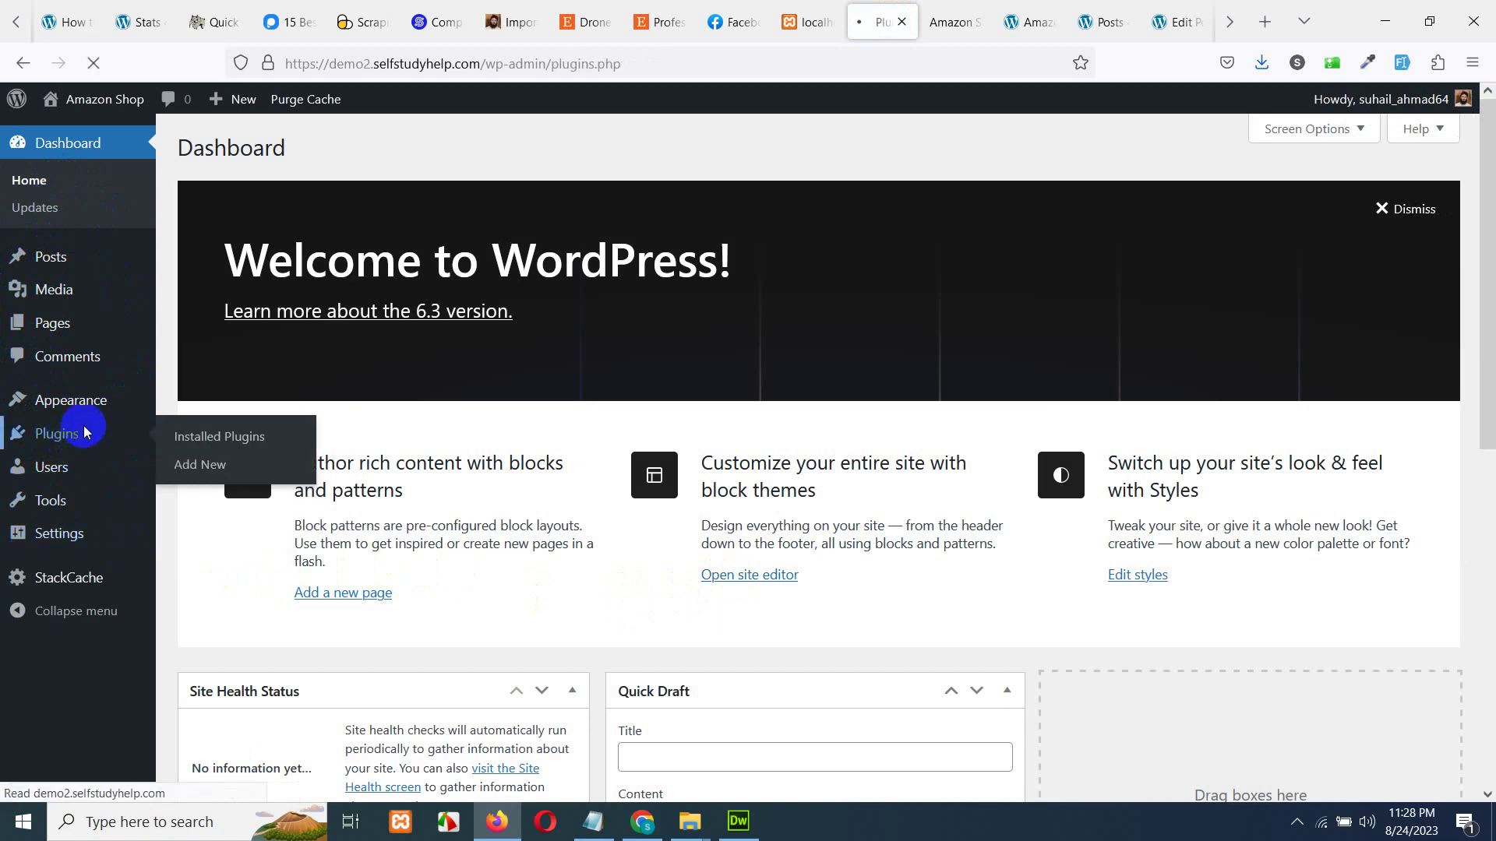
{"action": "scroll", "coordinate": [293, 438], "scroll_direction": "down", "scroll_amount": 3}
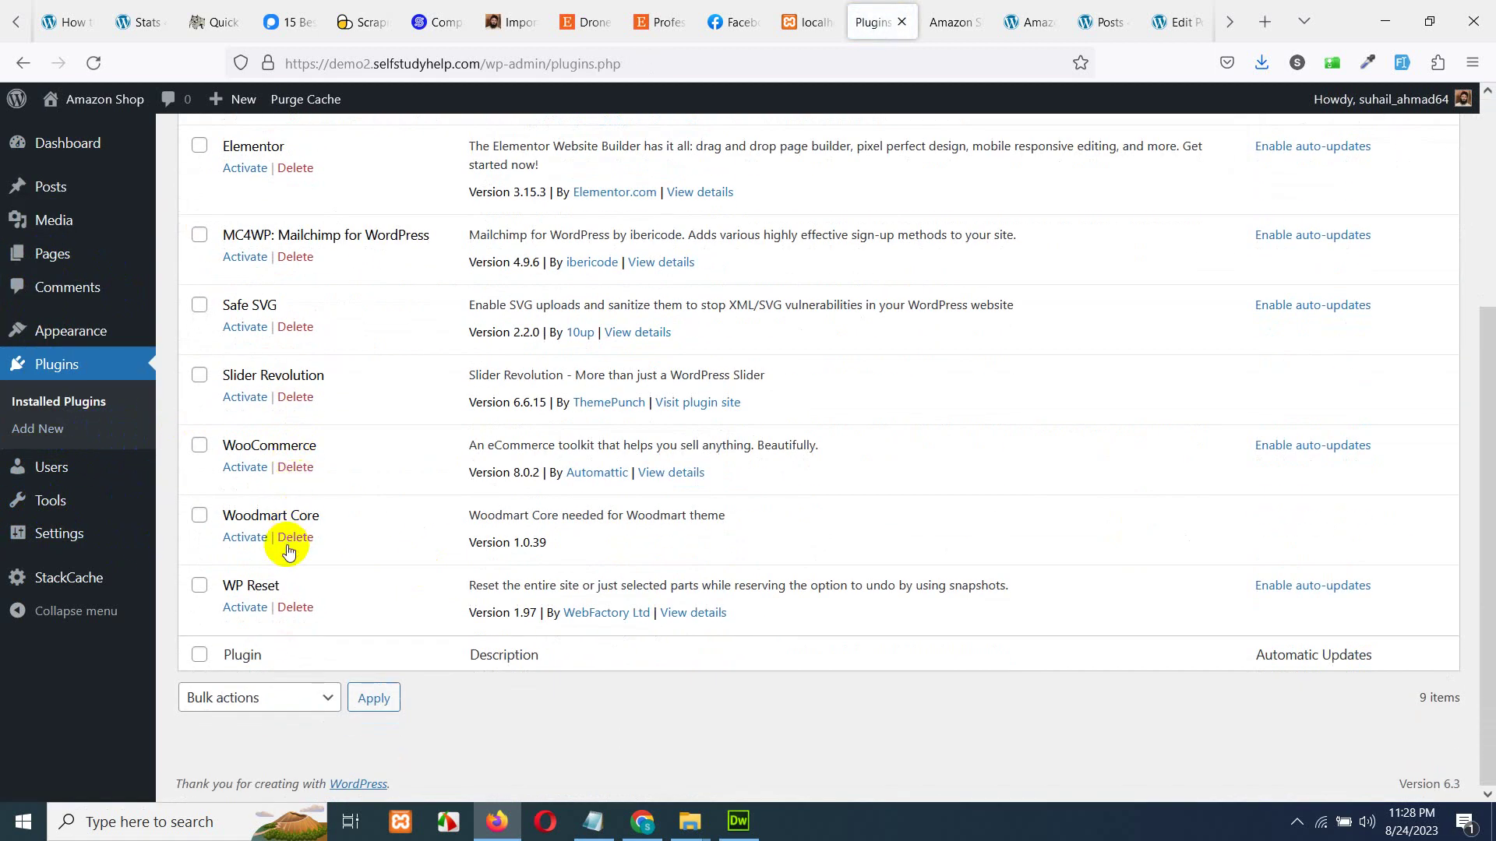
{"action": "scroll", "coordinate": [291, 545], "scroll_direction": "up", "scroll_amount": 1}
{"action": "scroll", "coordinate": [284, 545], "scroll_direction": "up", "scroll_amount": 3}
{"action": "left_click", "coordinate": [63, 336]}
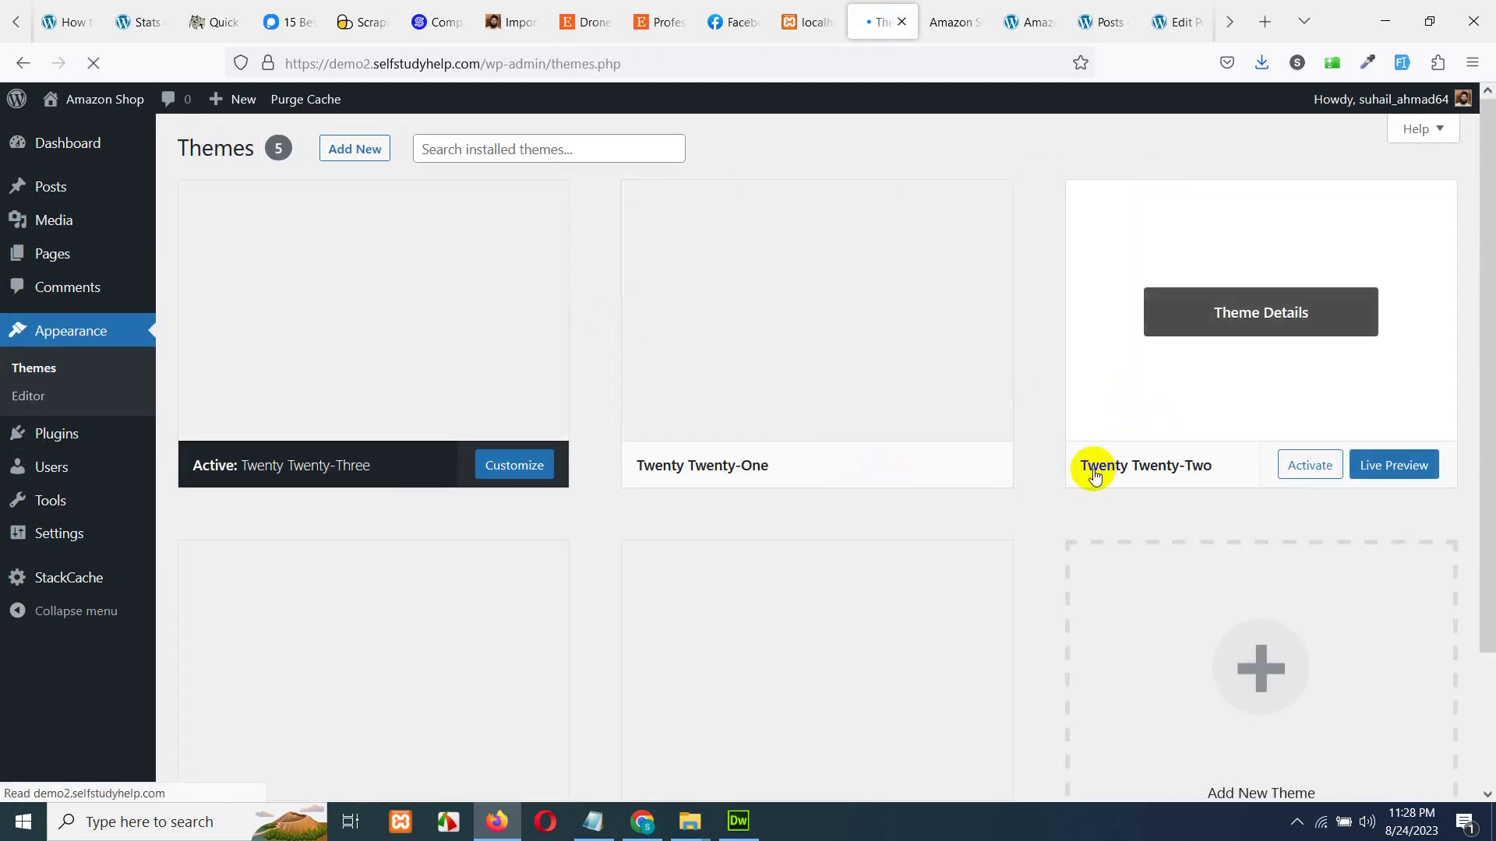
{"action": "scroll", "coordinate": [842, 484], "scroll_direction": "down", "scroll_amount": 2}
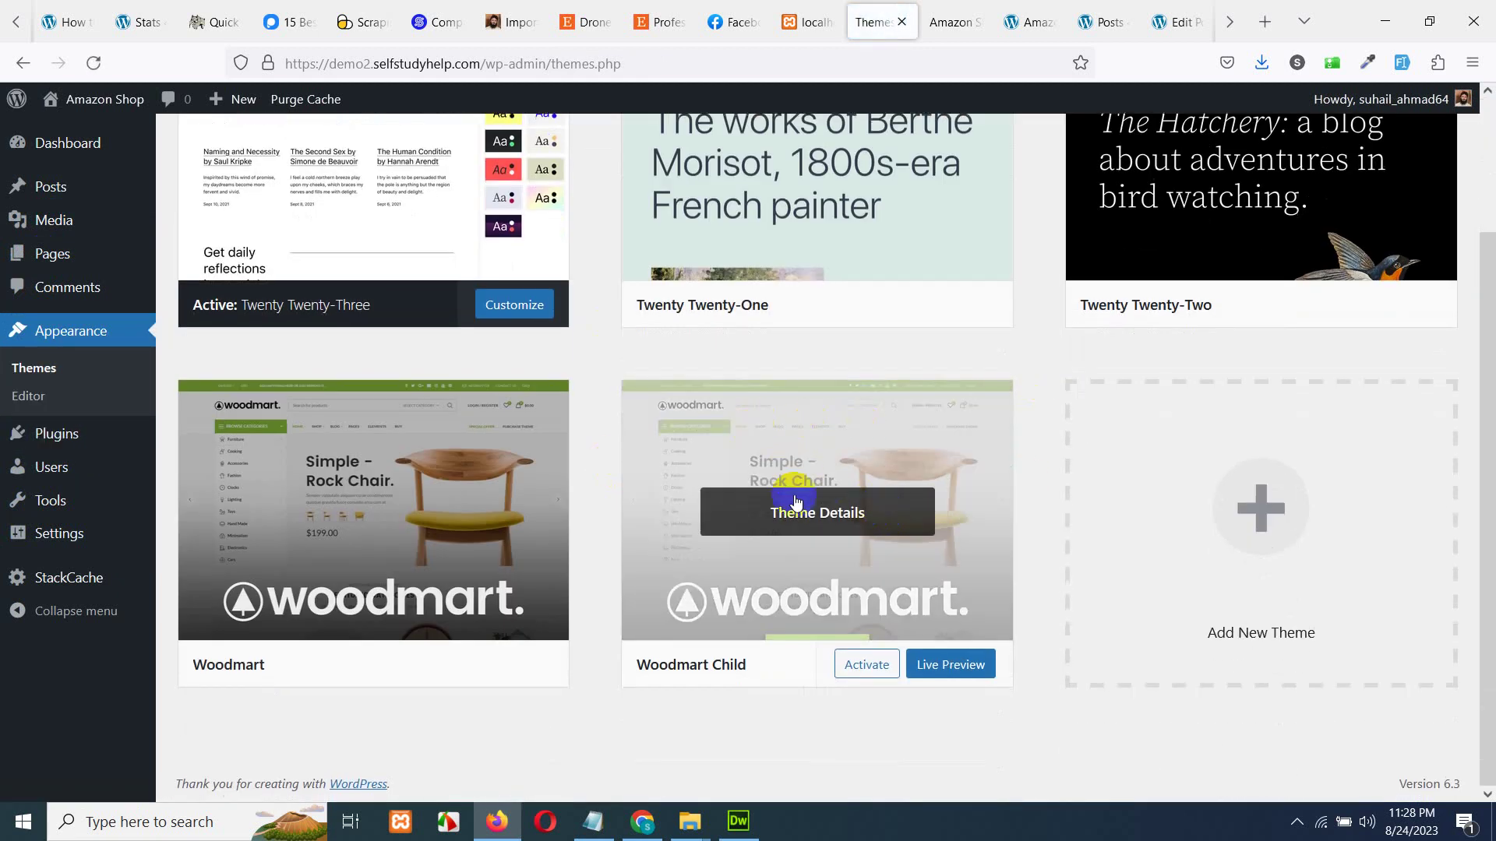
{"action": "scroll", "coordinate": [795, 502], "scroll_direction": "up", "scroll_amount": 2}
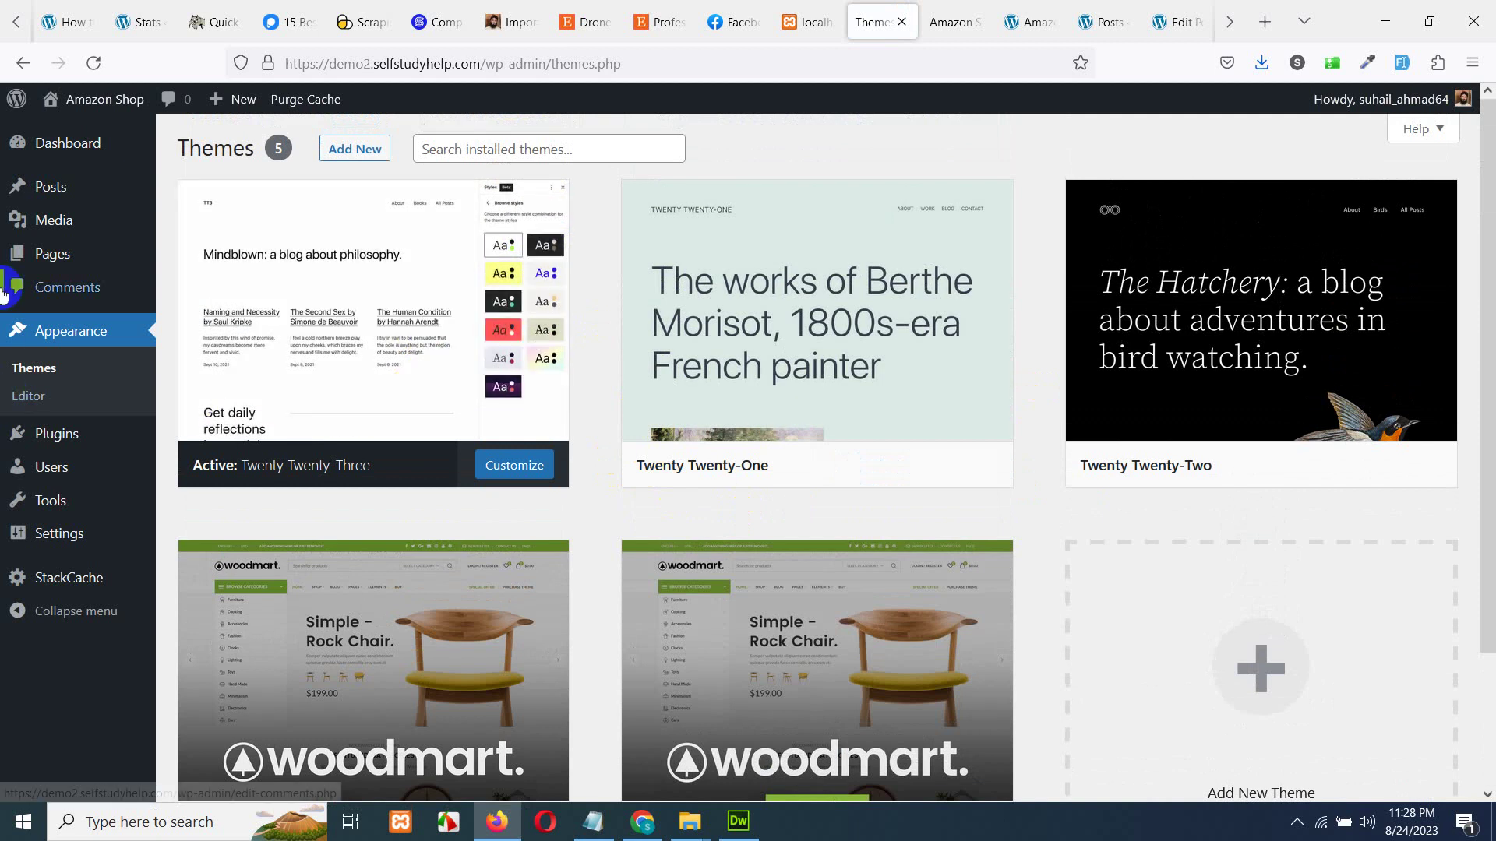
{"action": "left_click", "coordinate": [47, 254]}
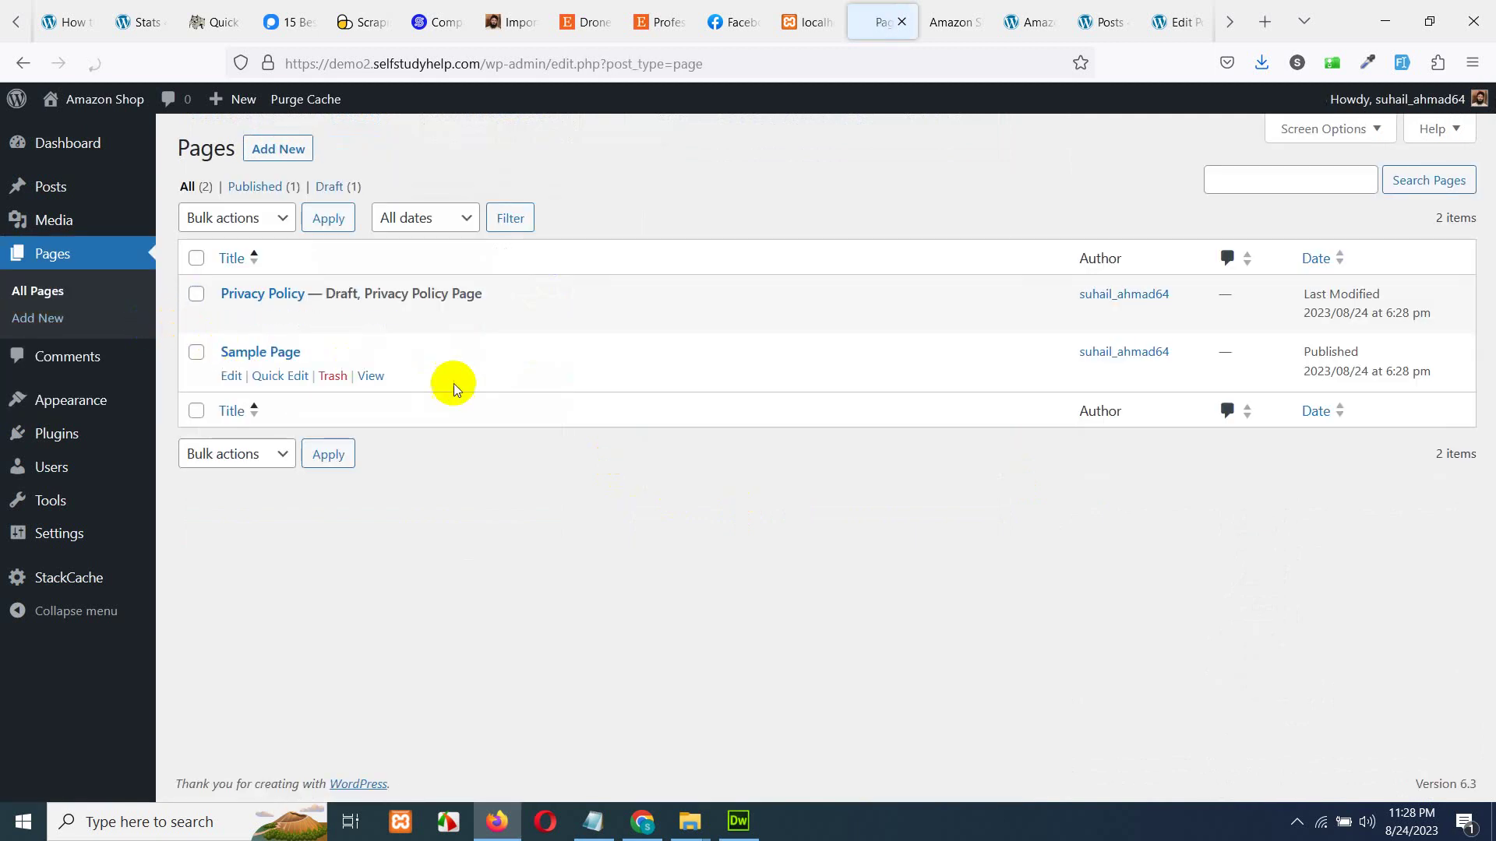
{"action": "left_click", "coordinate": [54, 193]}
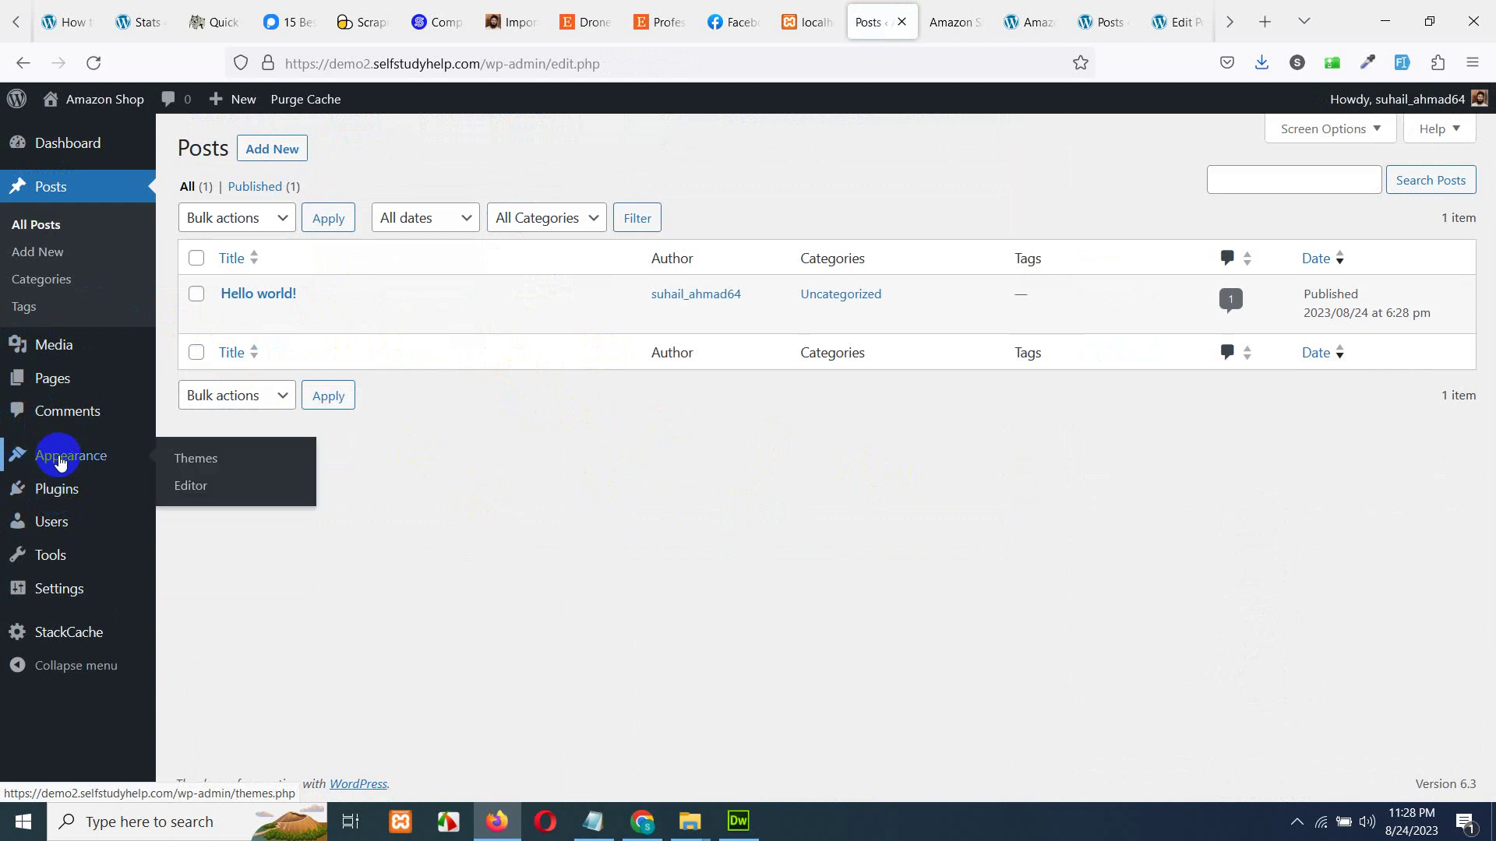
{"action": "key", "text": "ctrl+Tab"}
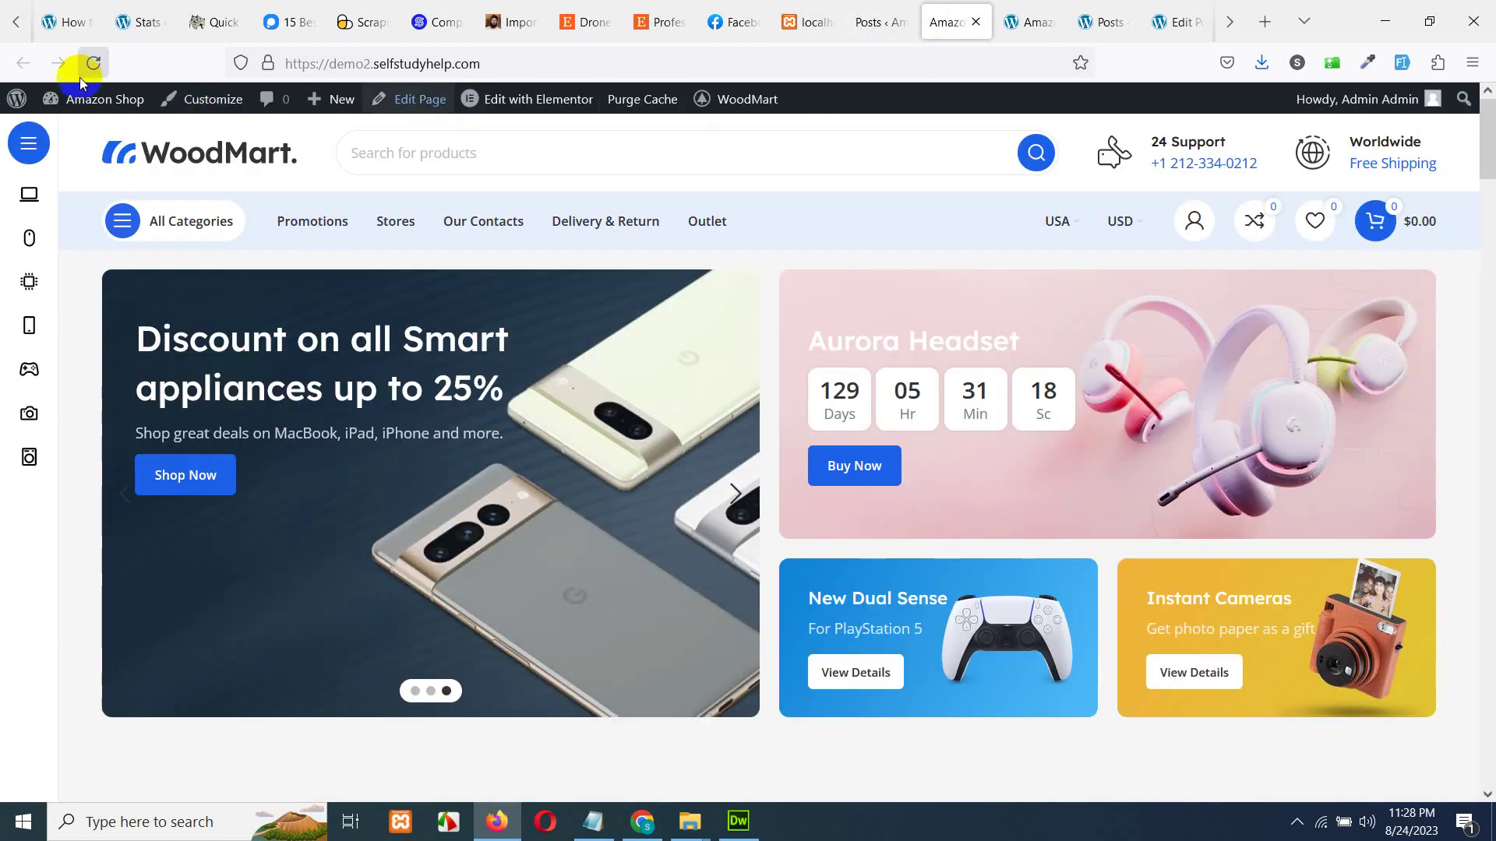
{"action": "left_click", "coordinate": [94, 64]}
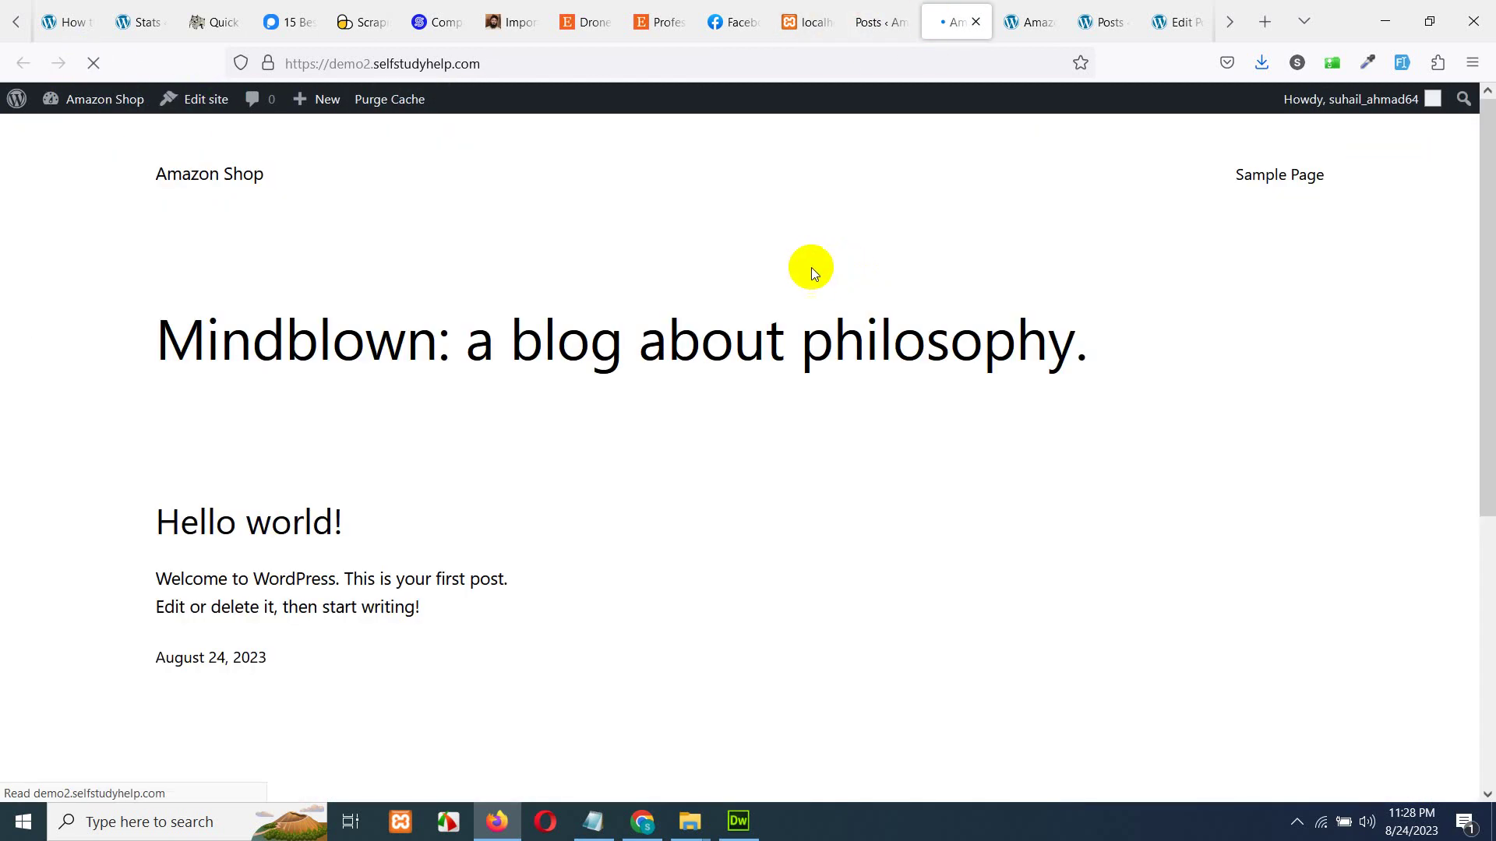
{"action": "scroll", "coordinate": [730, 538], "scroll_direction": "down", "scroll_amount": 5}
{"action": "scroll", "coordinate": [711, 530], "scroll_direction": "up", "scroll_amount": 5}
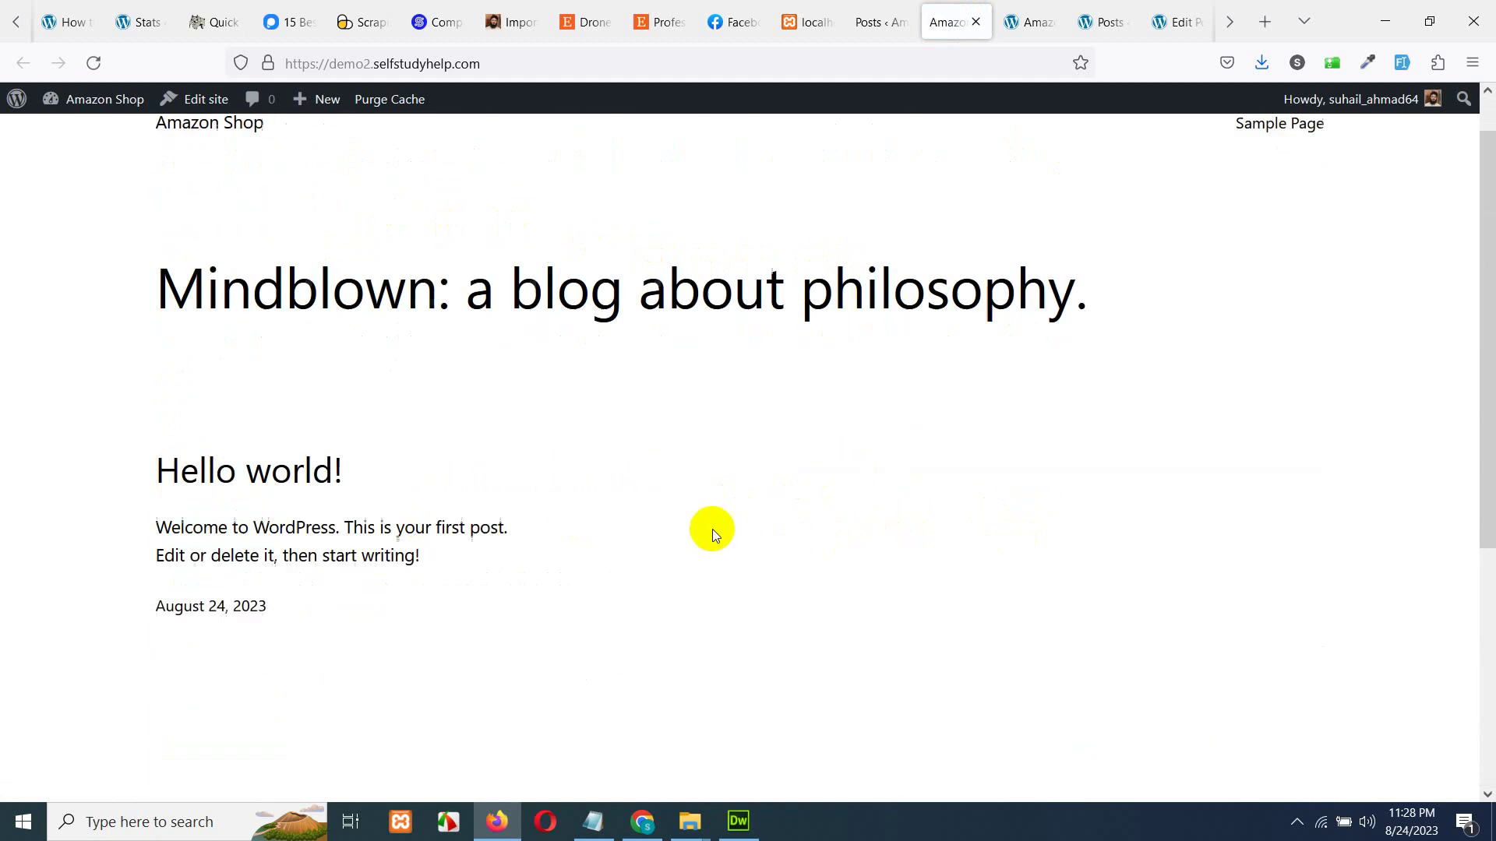
{"action": "left_click", "coordinate": [877, 21]}
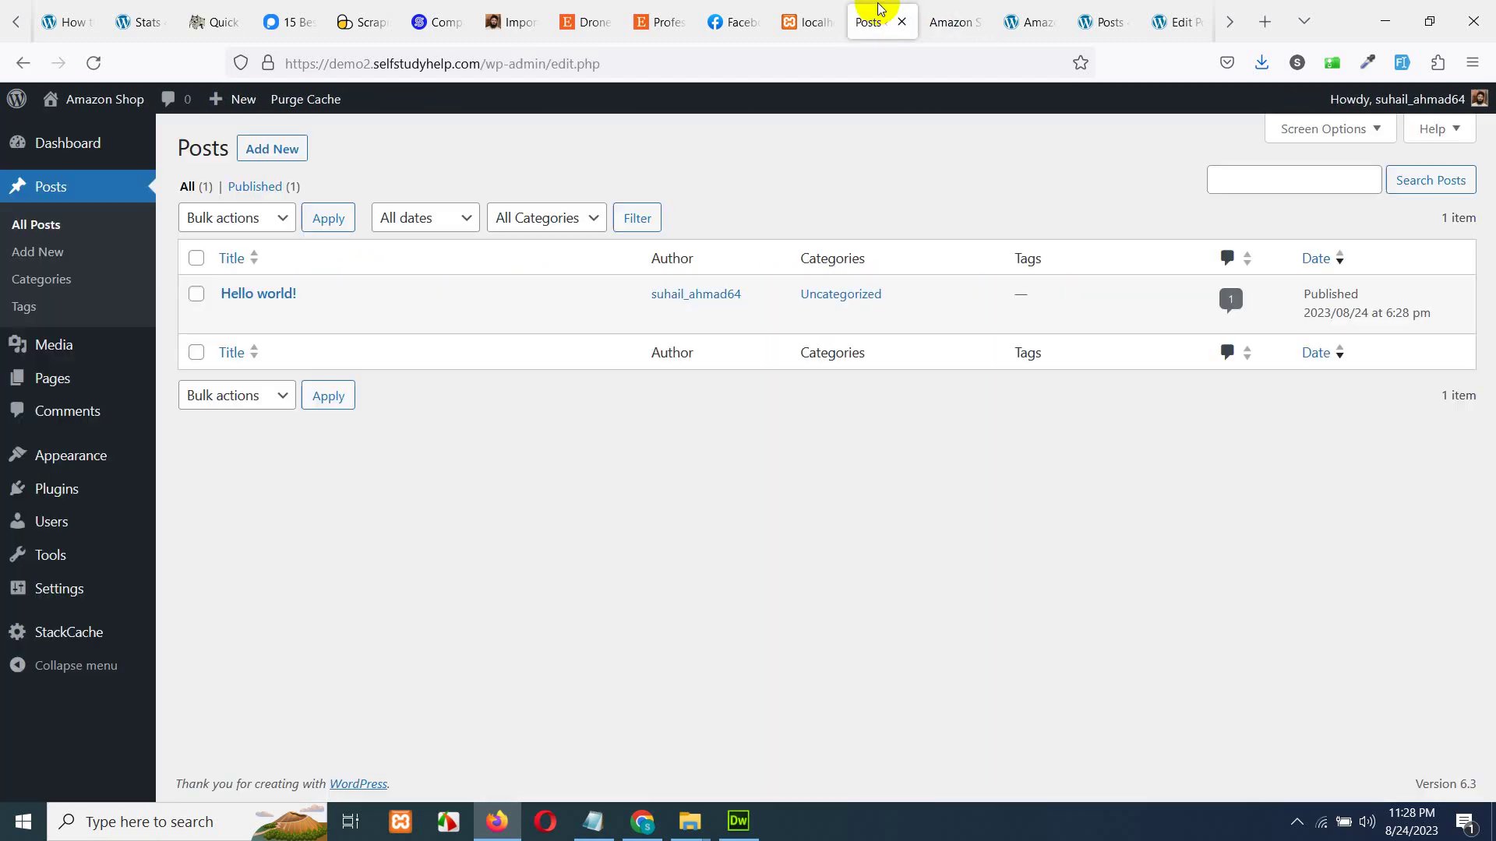